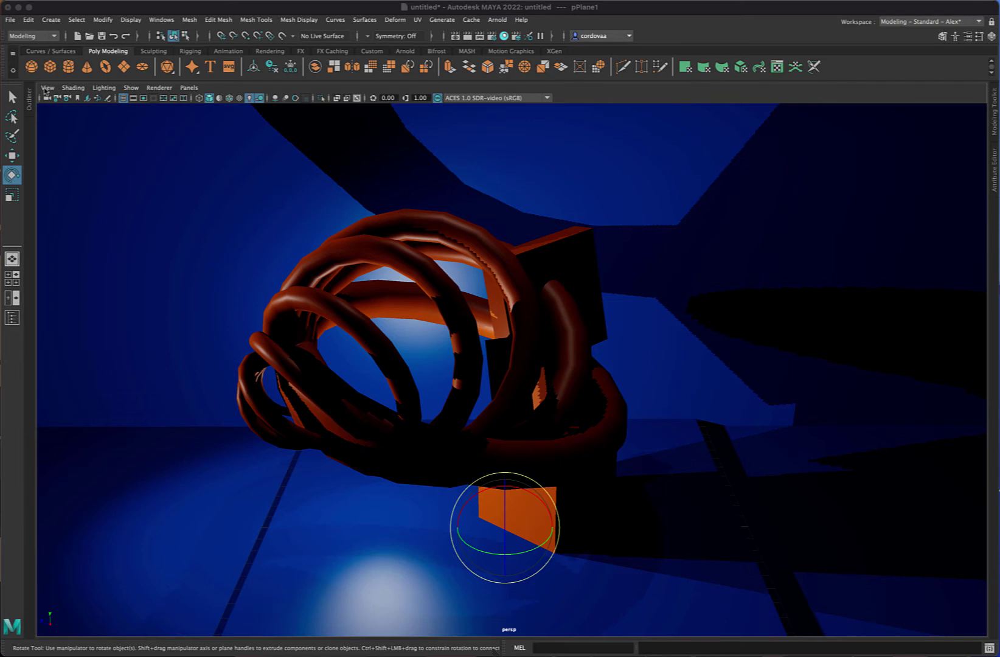
Select spotLight1 and set its Shadows Depth Map Resolution to 1000 in the Attribute Editor
click(28, 96)
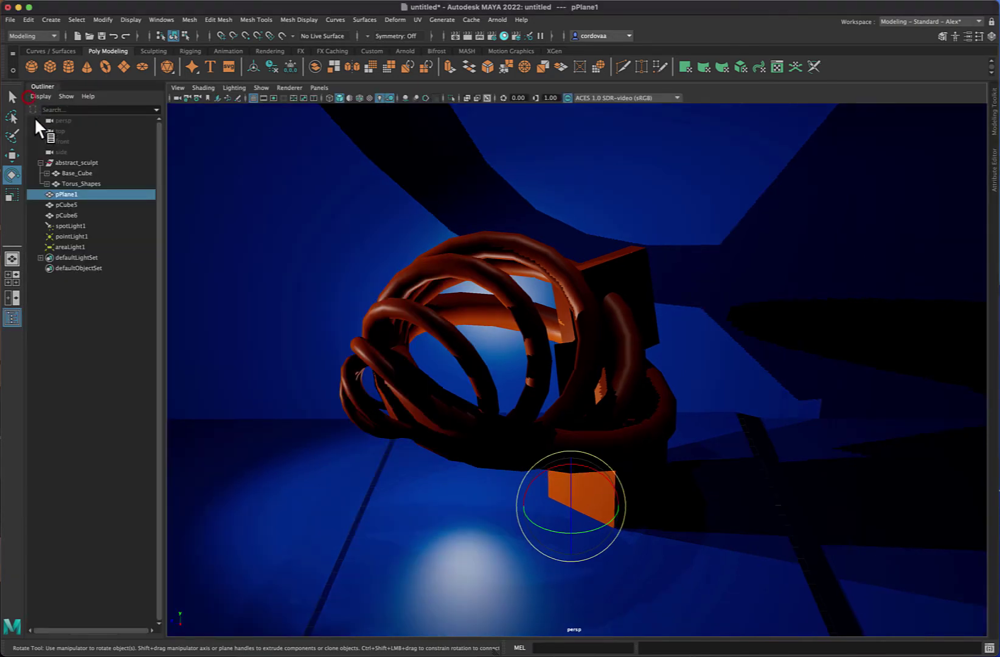
click(70, 226)
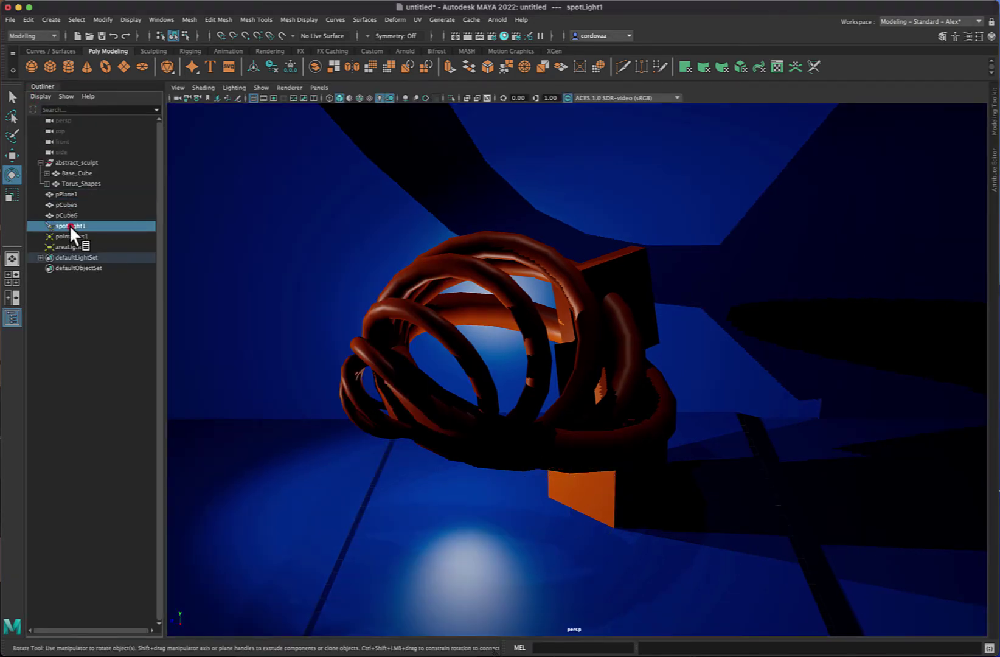
click(995, 177)
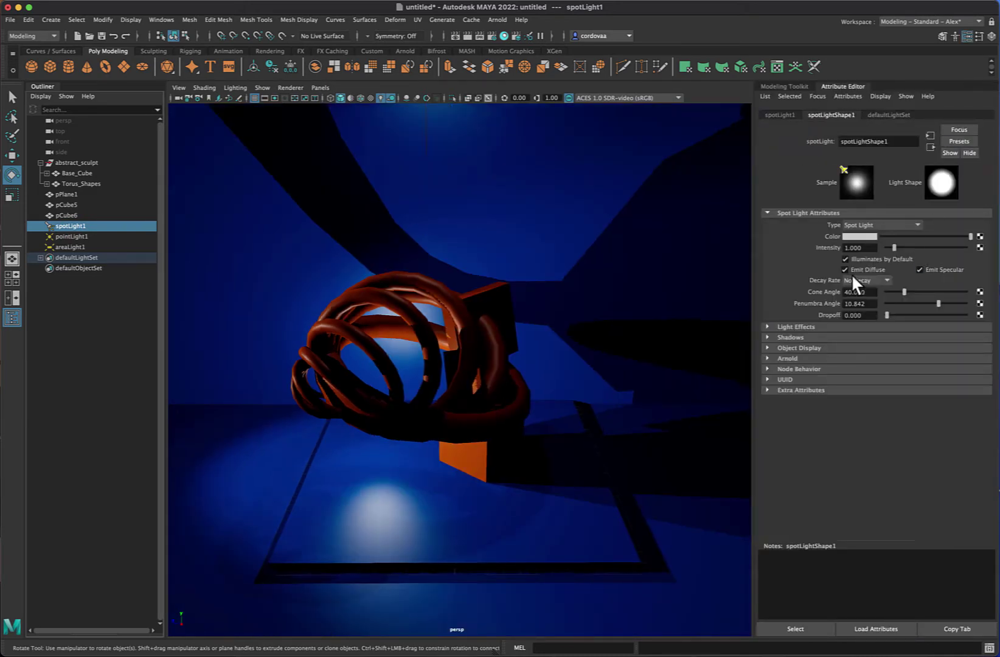
click(766, 338)
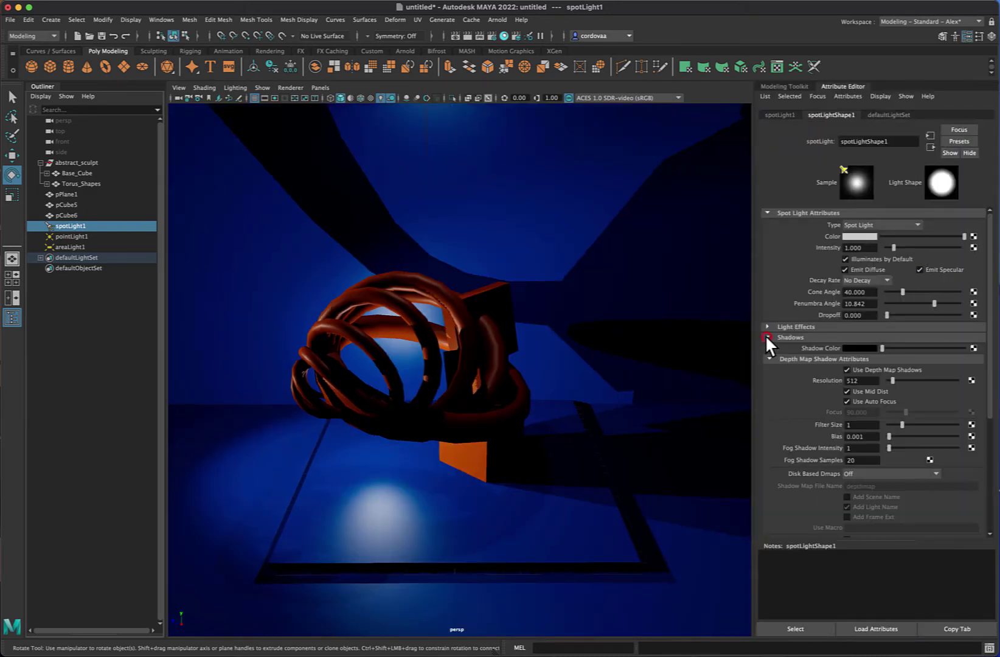
double_click(861, 381)
text(1000)
key(Return)
Set pointLight1's depth map shadow resolution to 1000
click(67, 237)
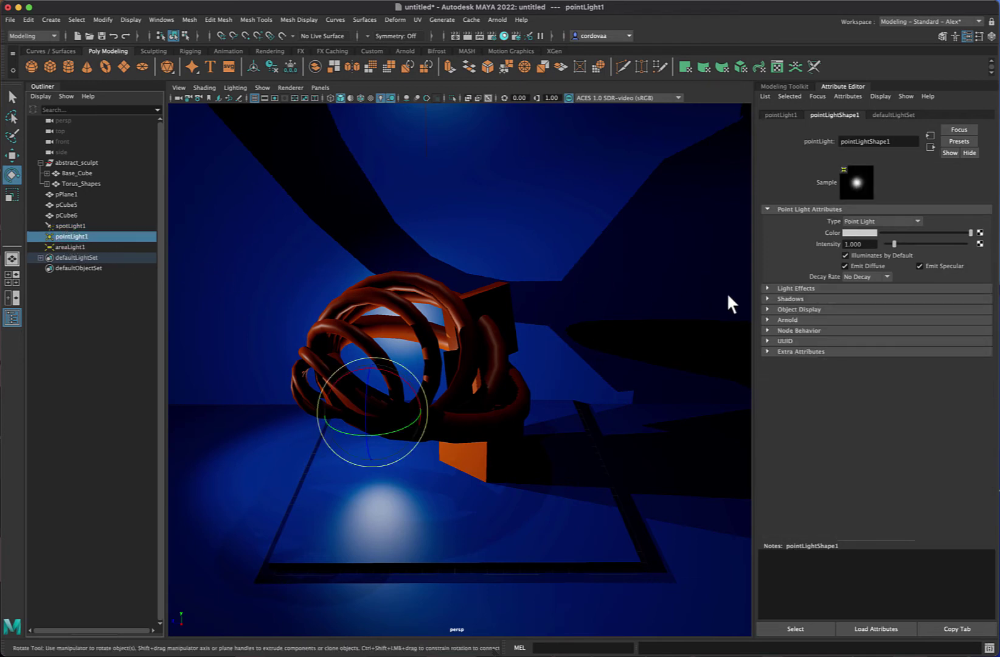
click(767, 298)
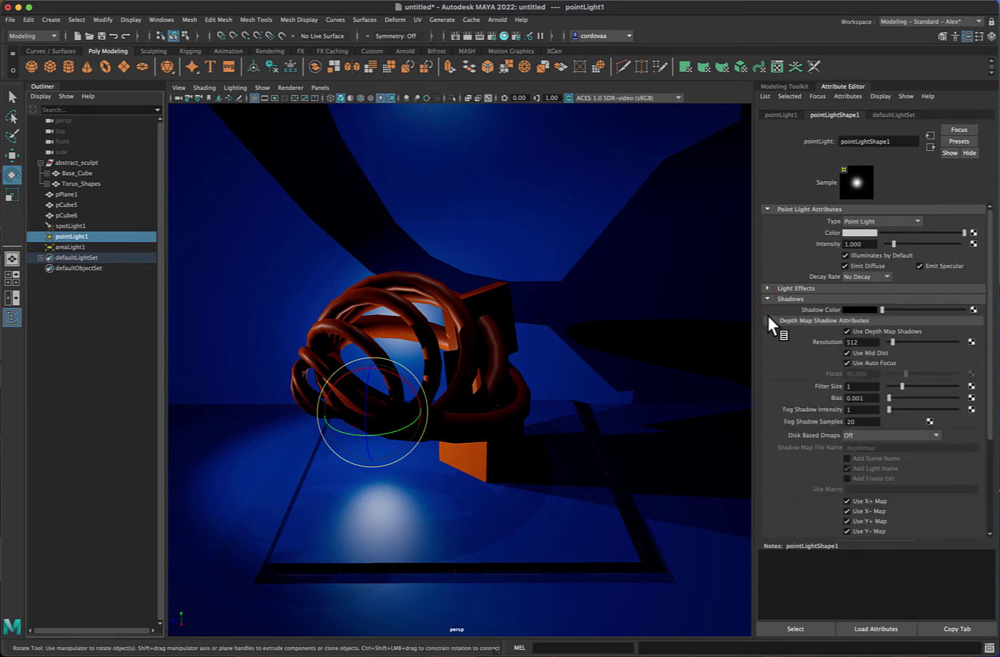
double_click(859, 342)
text(1000)
key(Return)
Set areaLight1's depth map shadow resolution to 1000
click(71, 246)
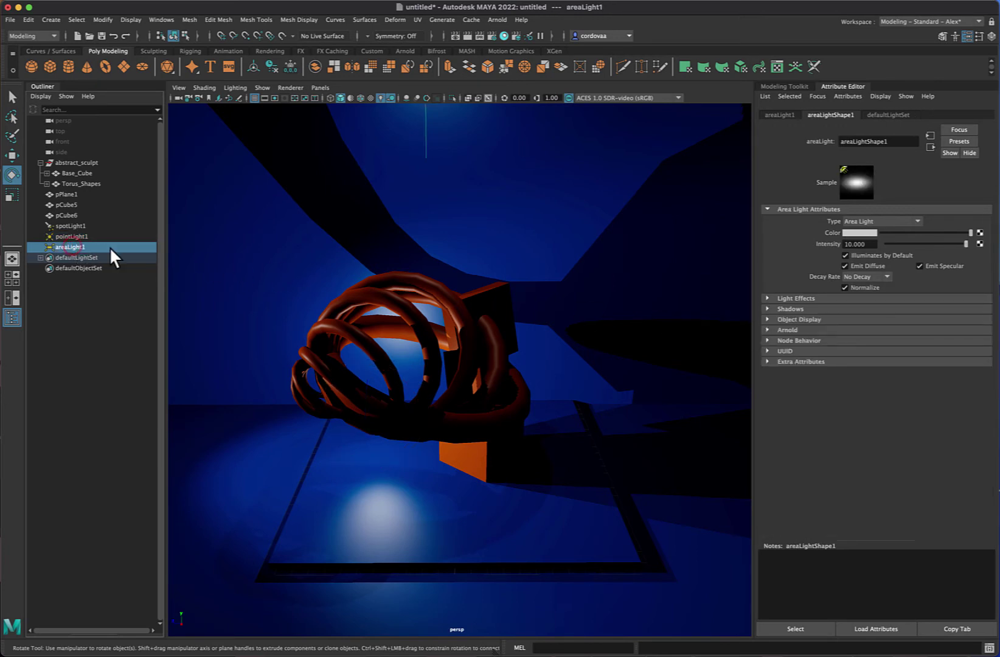
click(767, 309)
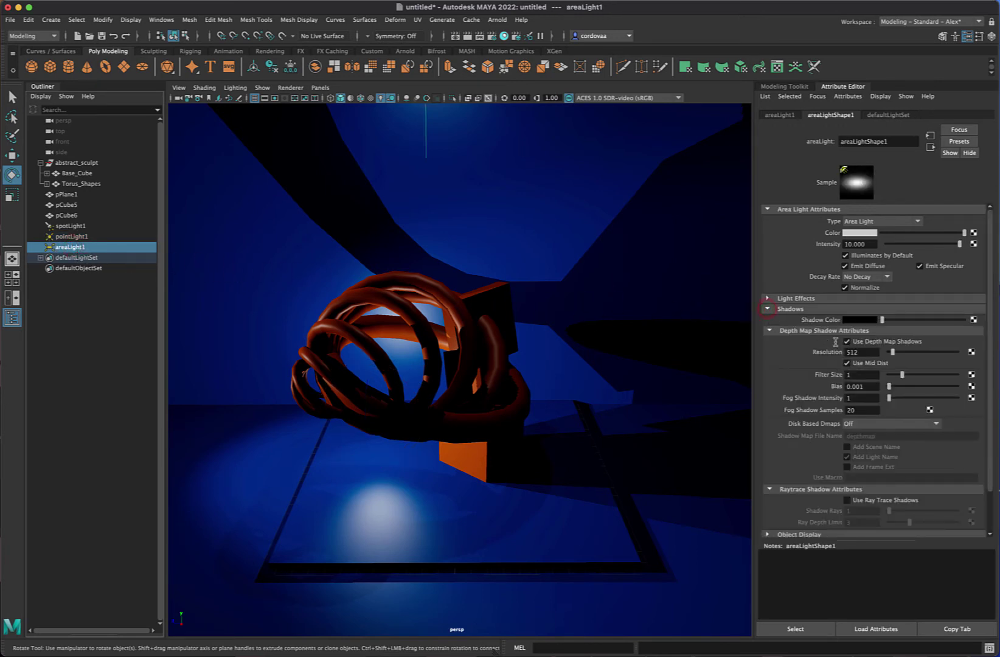
double_click(858, 352)
text(1000)
key(Return)
Save the scene with File > Save Scene as '2_abstract final' in the scenes folder
click(10, 19)
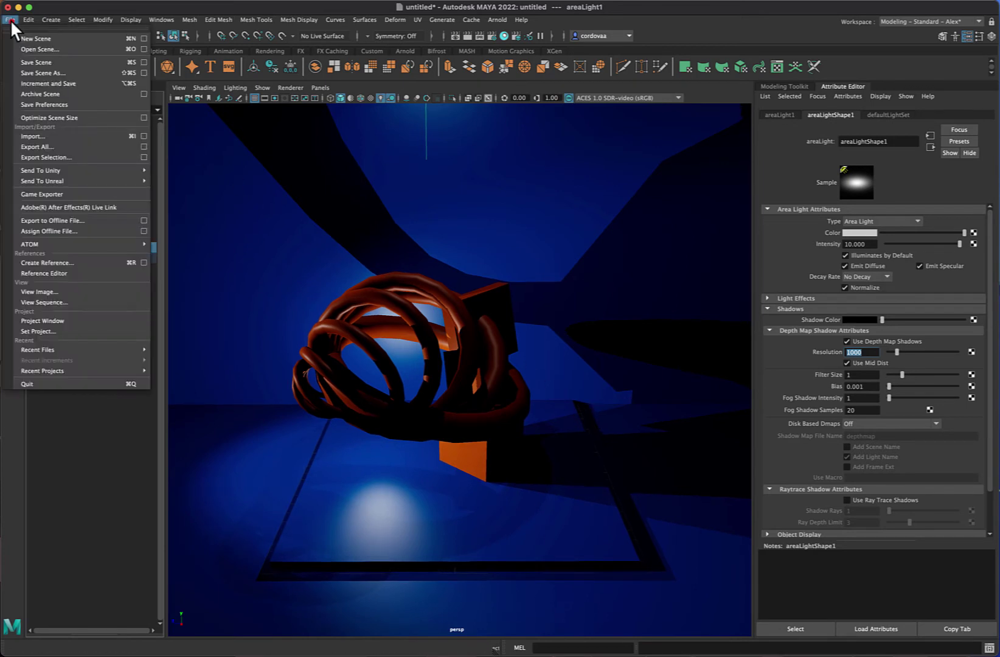
click(46, 66)
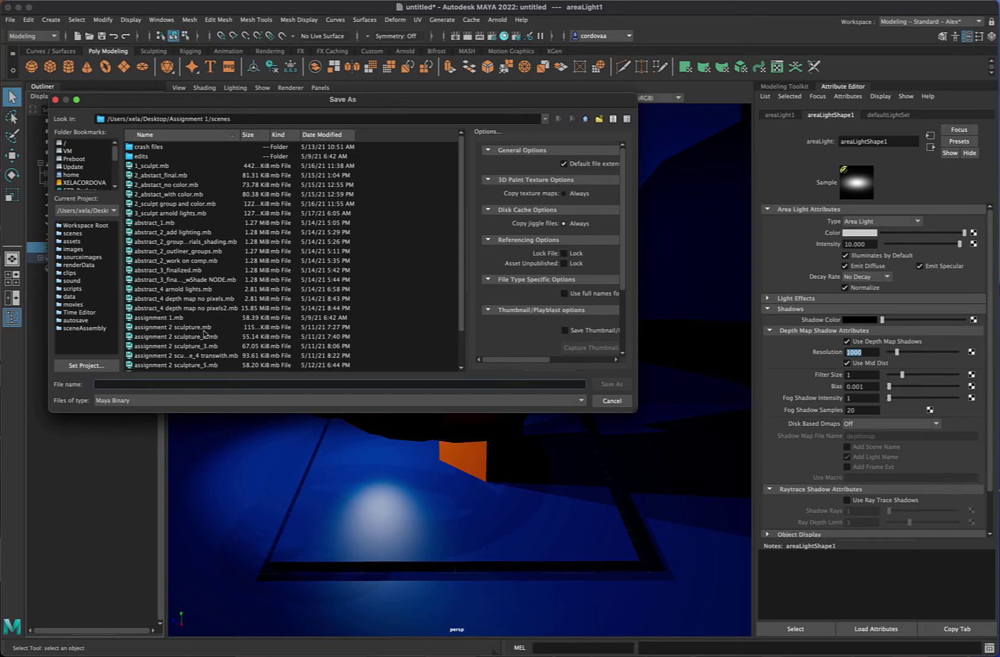
click(137, 384)
text(2_)
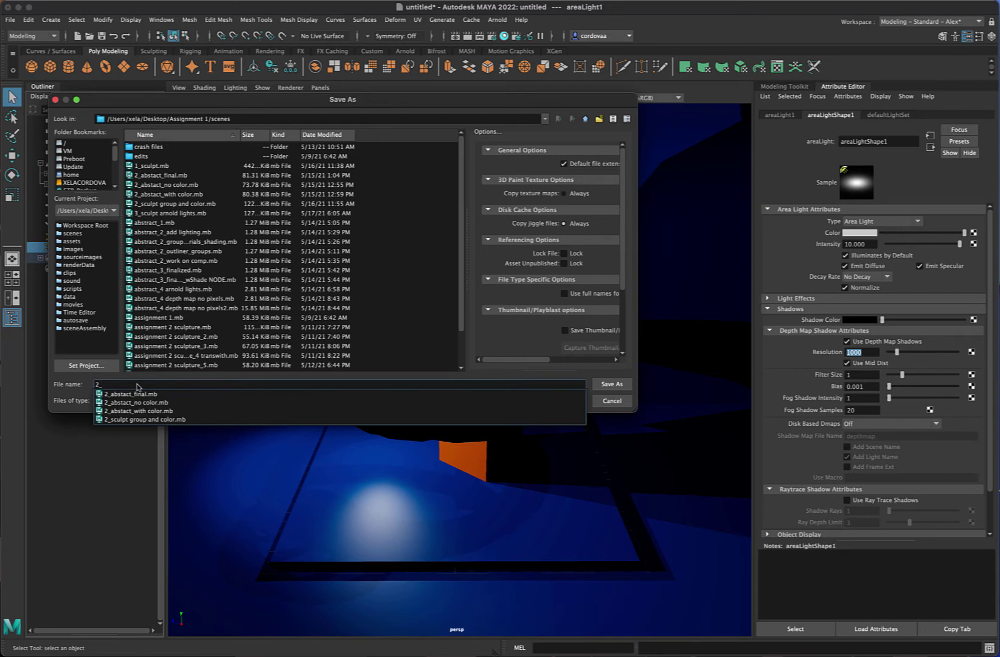
text(abstra)
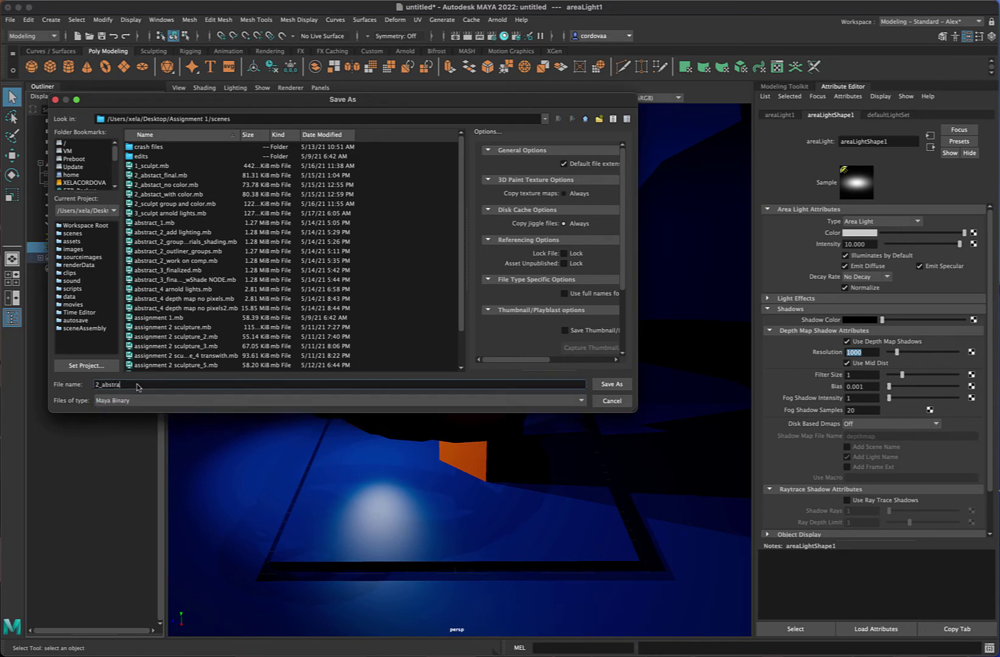
text(ct final)
key(Return)
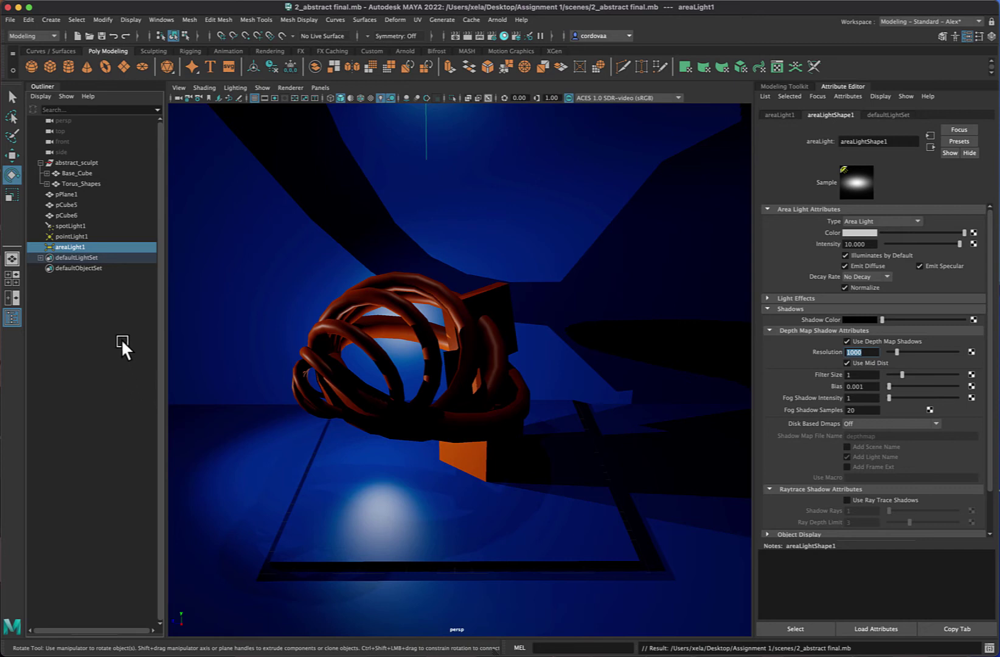
Collapse the Outliner and Attribute Editor, then bring back only the Outliner
click(37, 83)
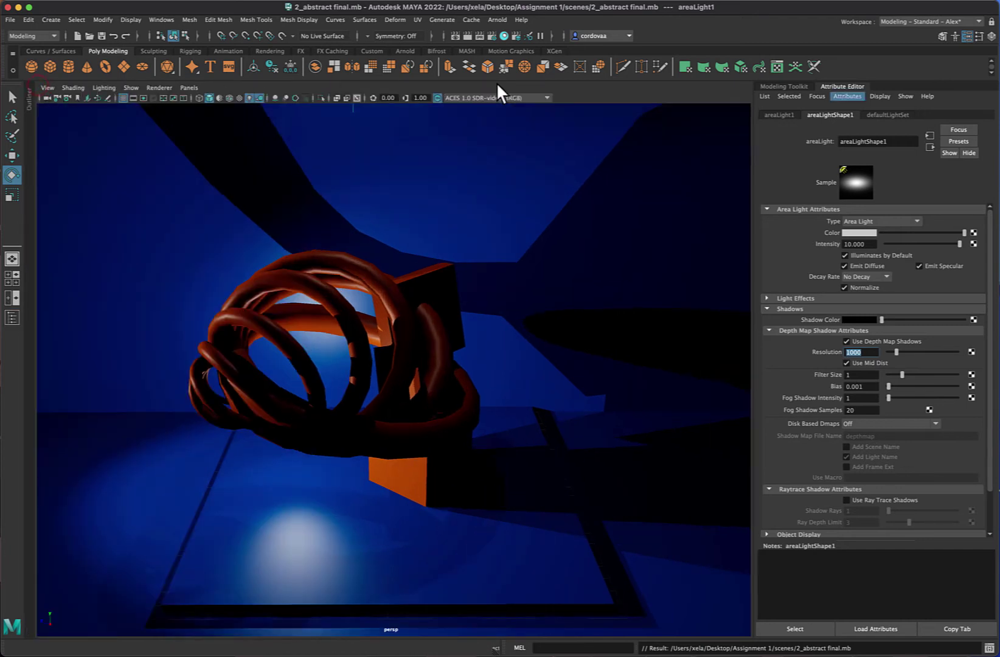
click(850, 82)
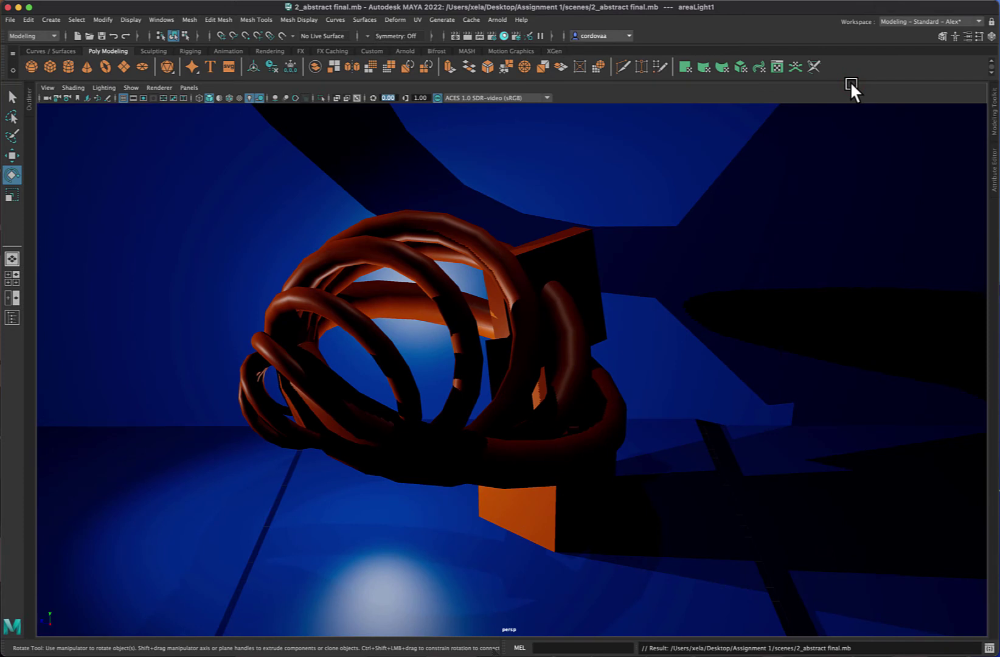
click(28, 98)
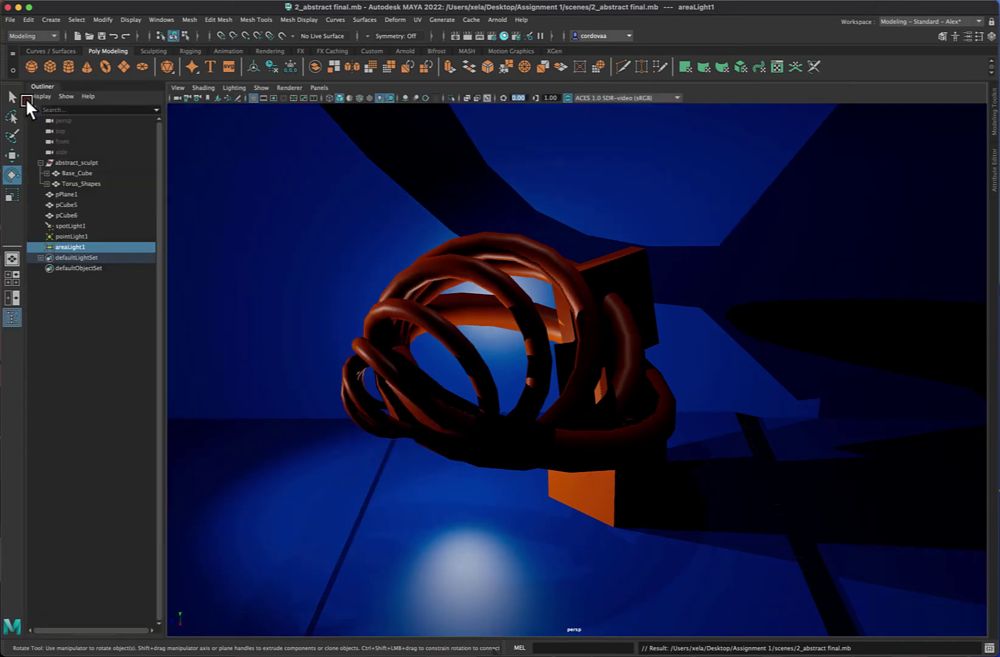
Click through pointLight1, defaultLightSet and spotLight1 in the Outliner, ending on spotLight1
click(73, 235)
click(69, 258)
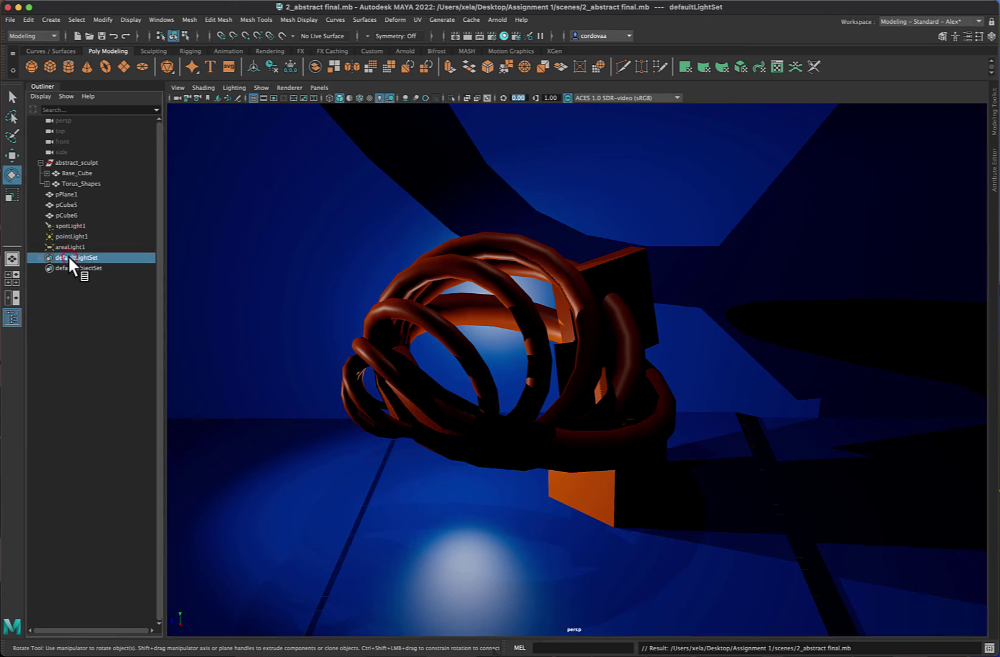
click(40, 257)
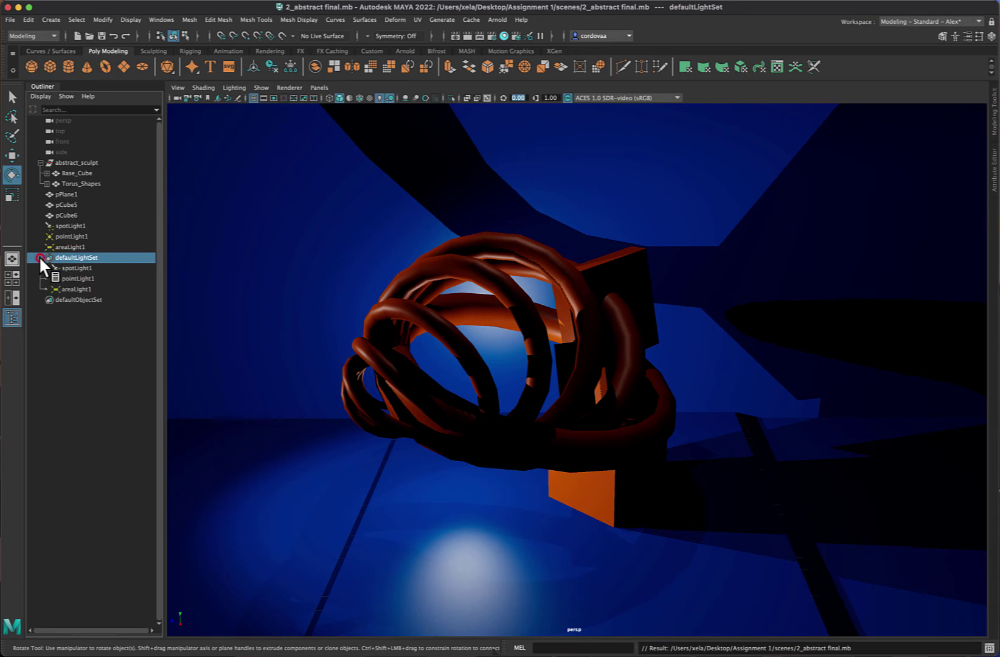
click(76, 269)
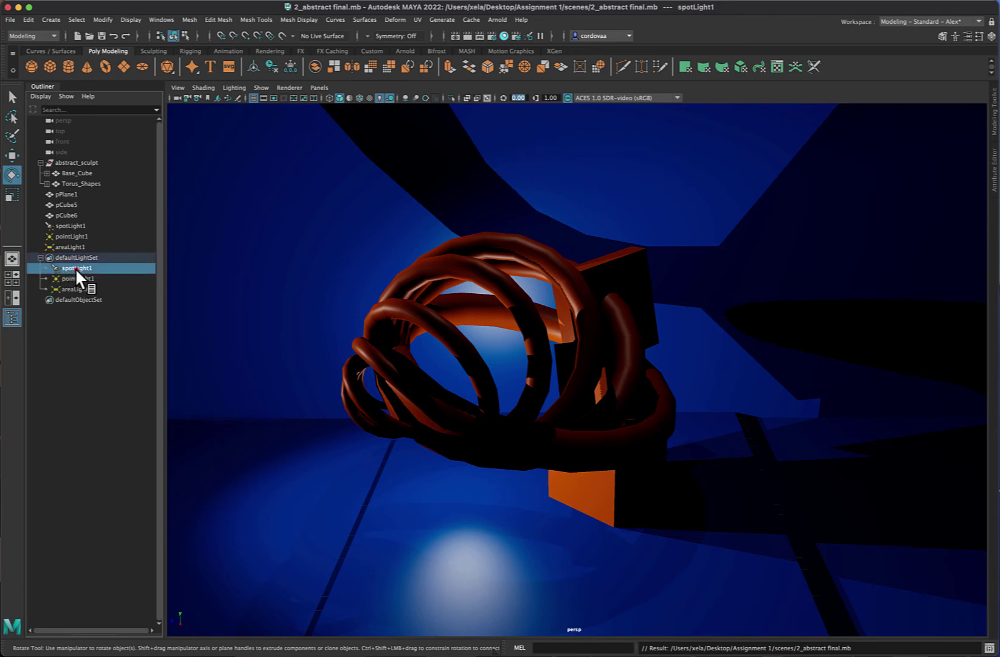
click(39, 257)
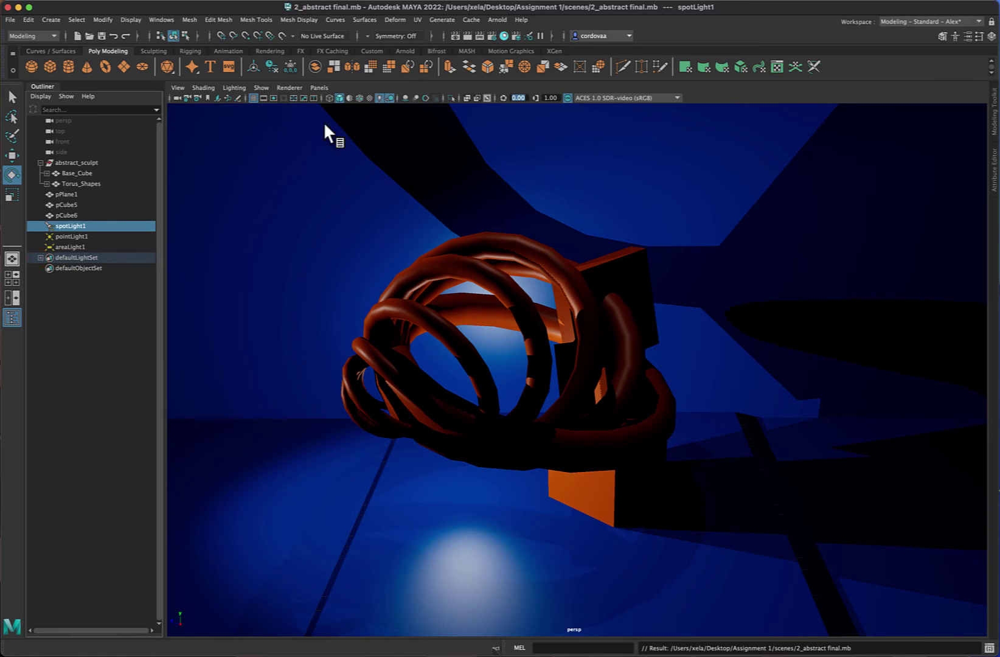
click(71, 237)
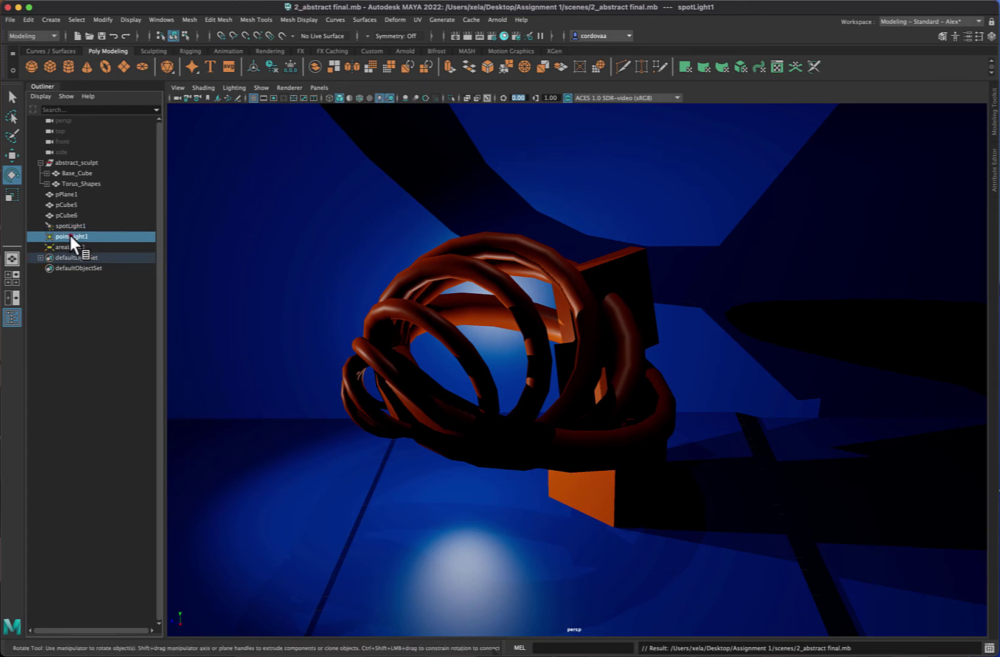
click(71, 244)
click(70, 238)
click(70, 226)
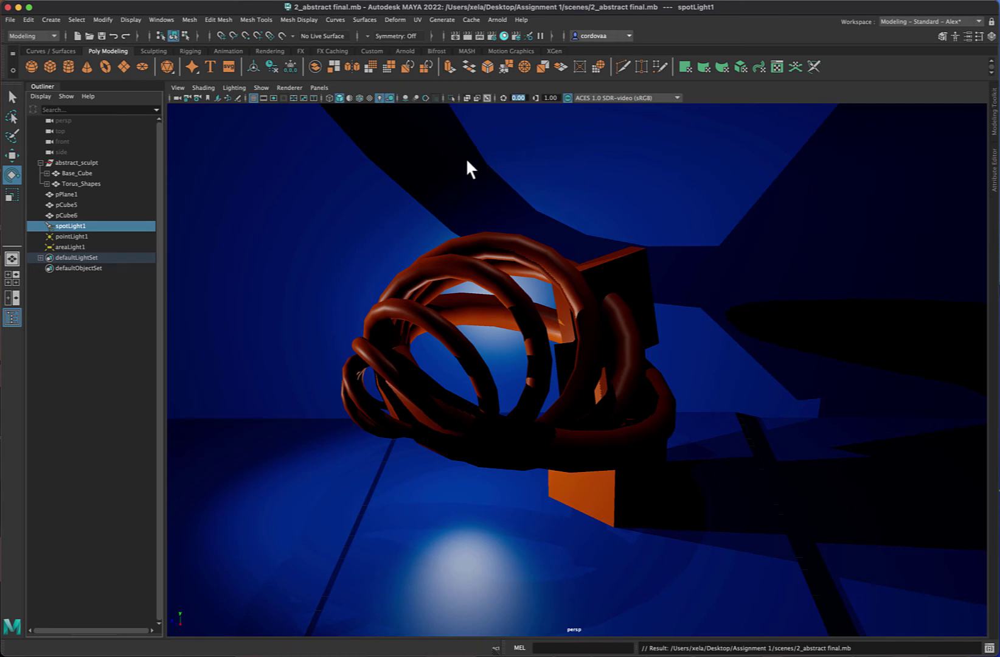
Switch to the Rendering menu set and briefly open Render Settings
click(54, 34)
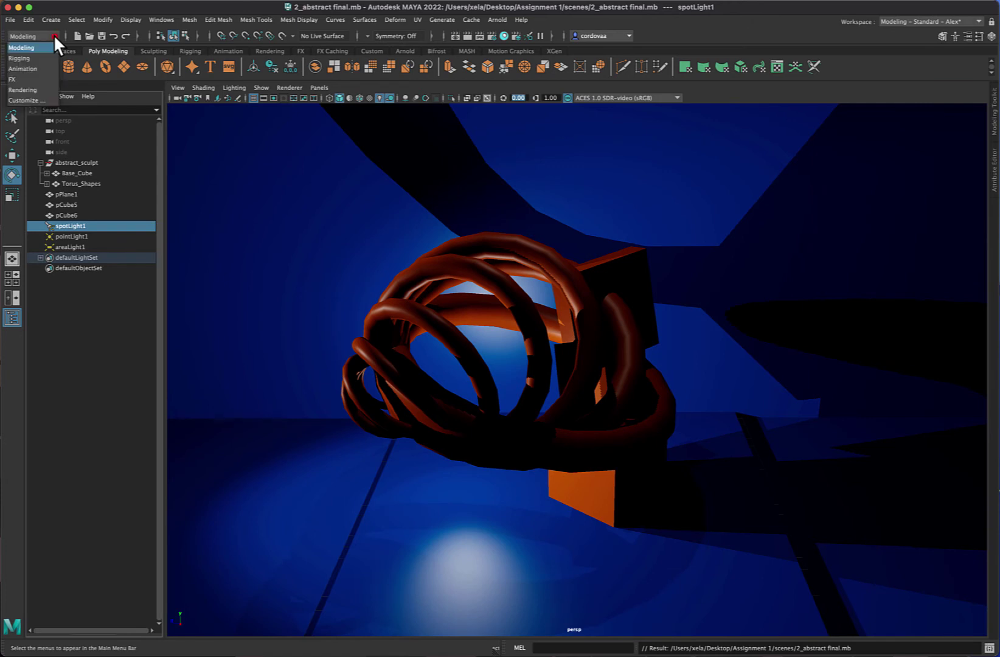
click(22, 90)
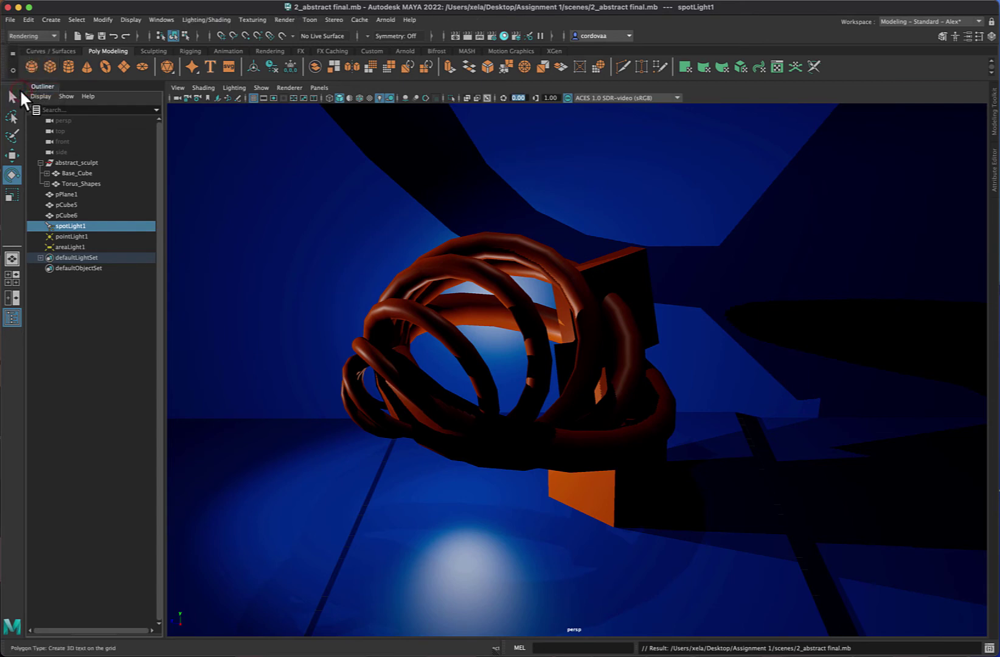
click(284, 20)
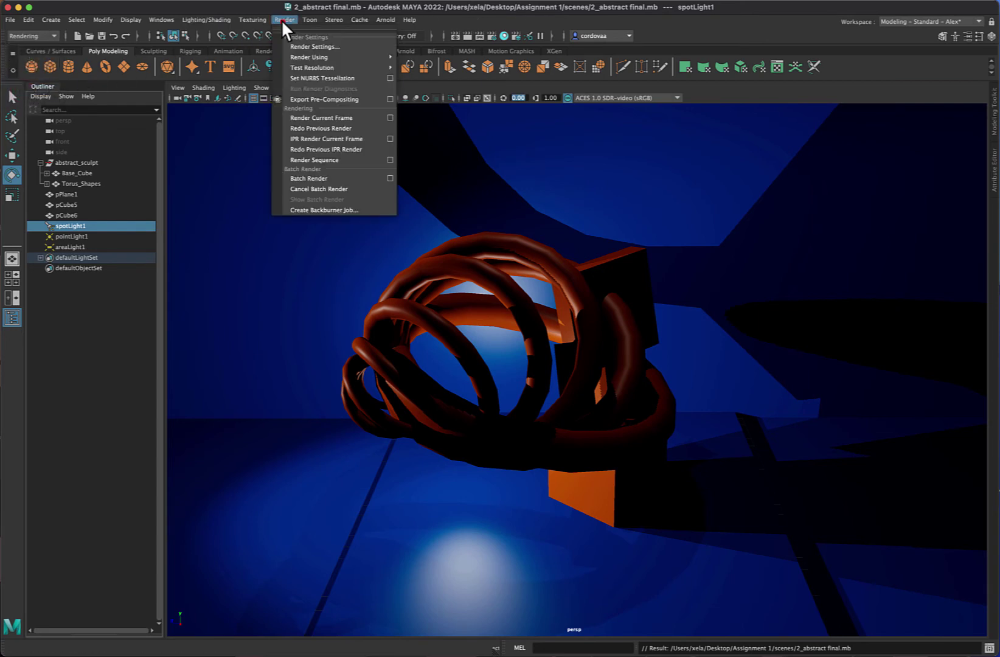
click(306, 47)
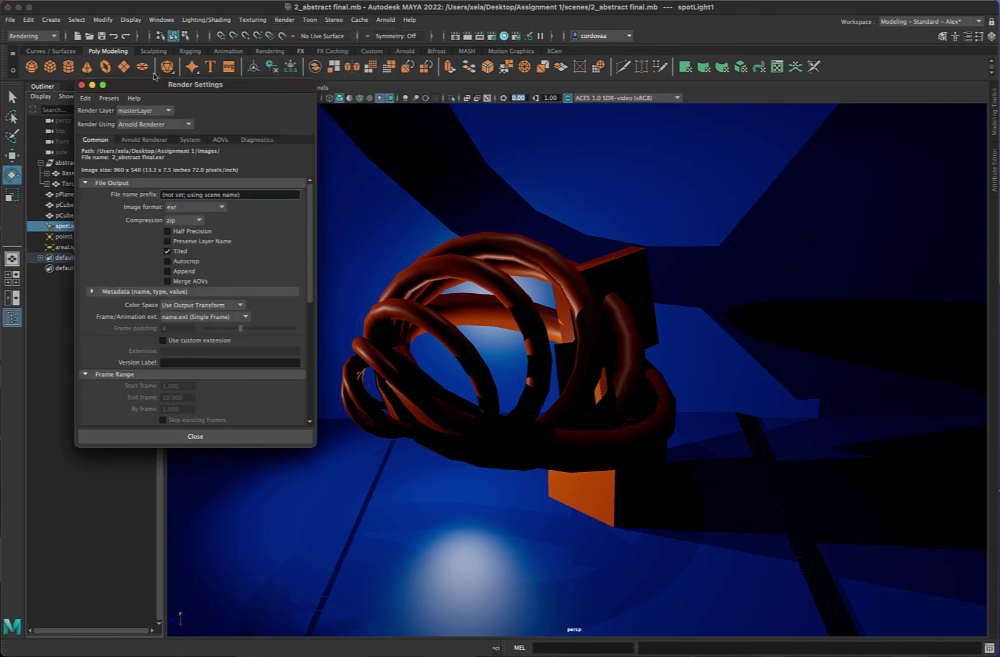
click(82, 85)
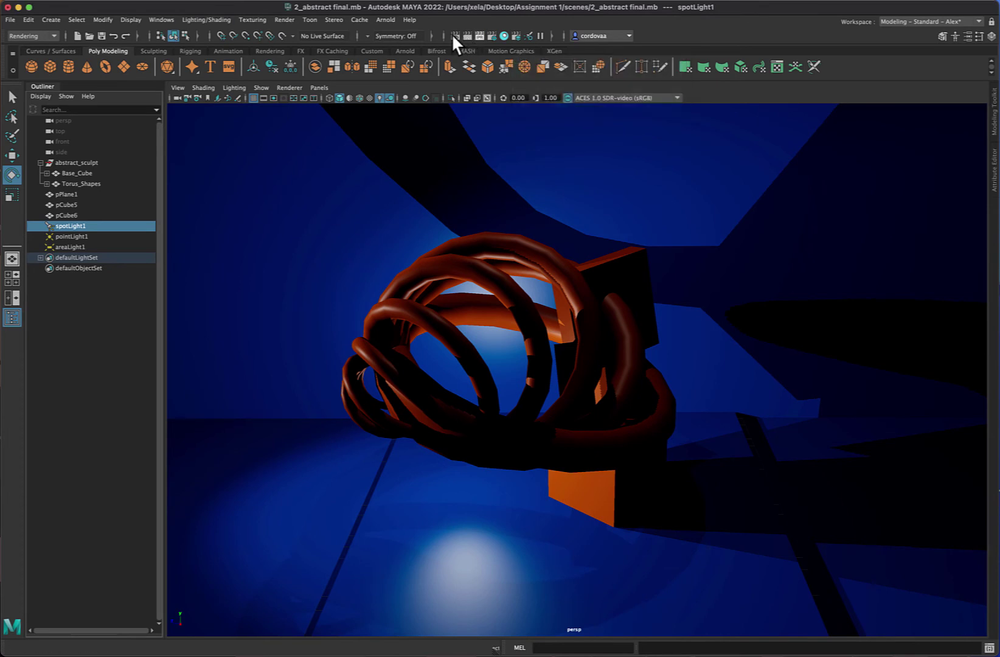
Reopen Render Settings and switch the renderer to Maya Software, leaving the image format unchanged
click(278, 20)
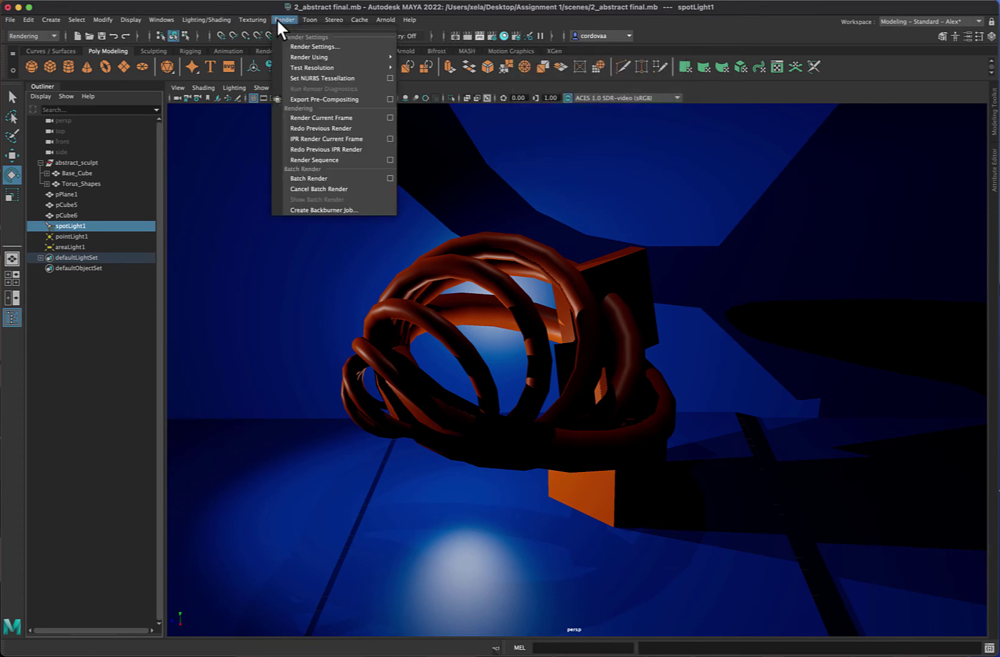
click(315, 47)
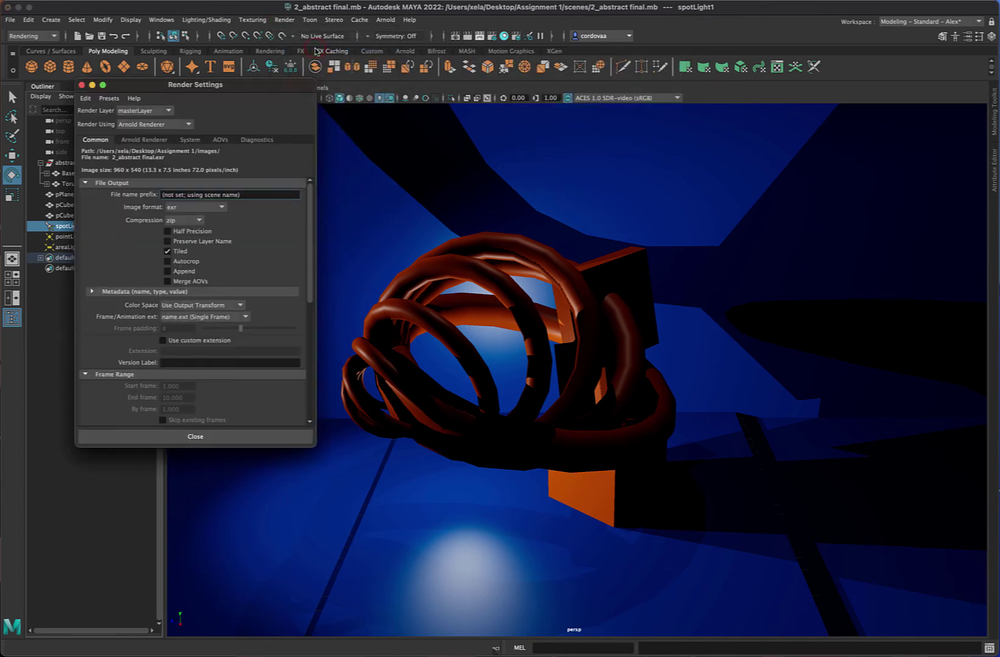
click(189, 124)
click(157, 138)
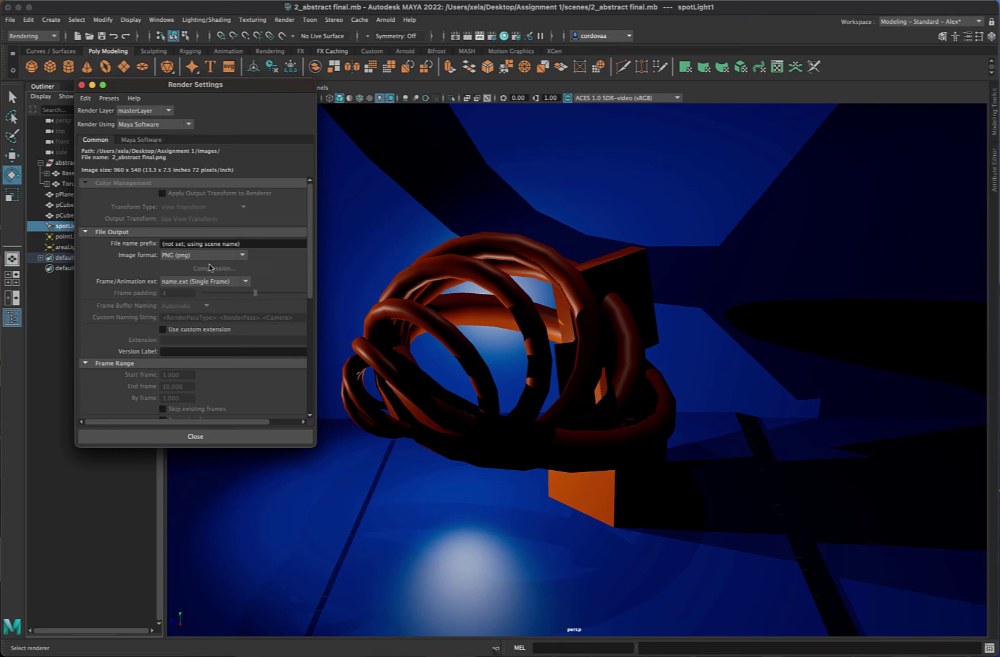
scroll(149, 231, down, 10)
scroll(142, 227, up, 8)
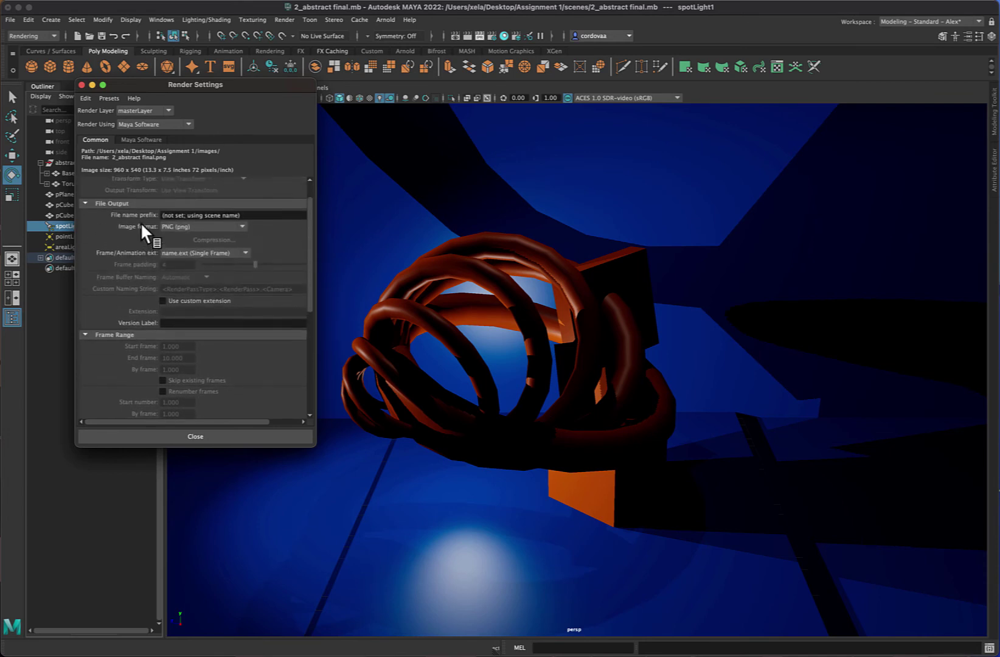
click(242, 255)
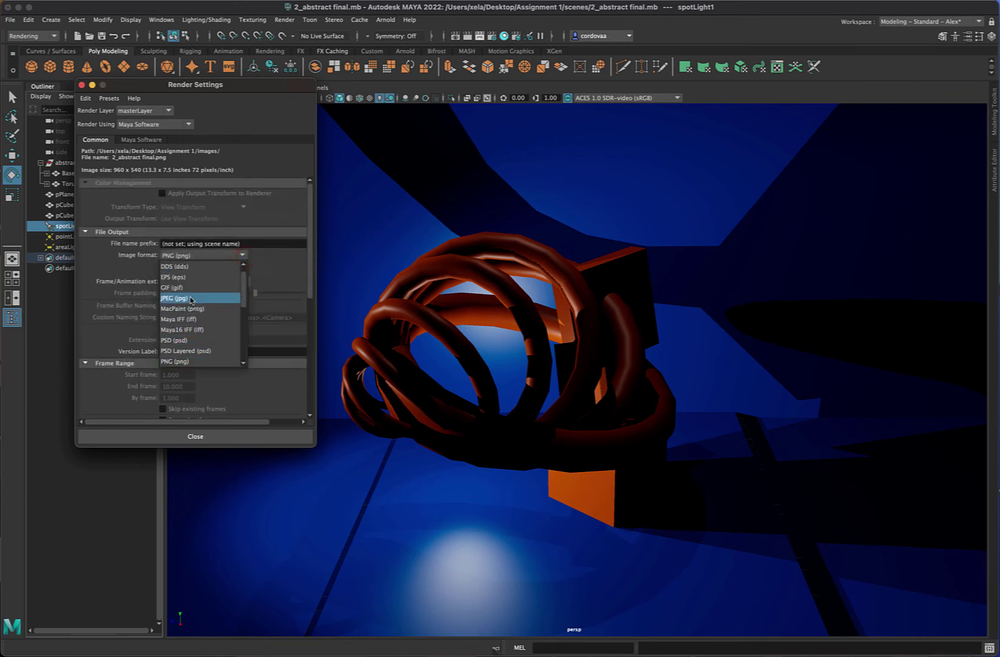
click(268, 258)
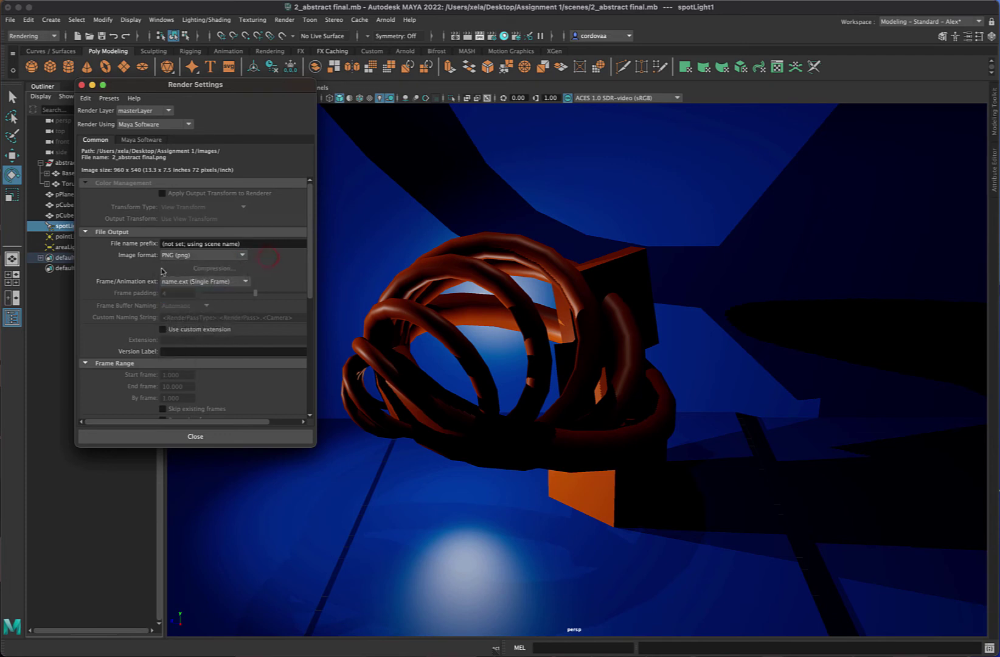
Choose the Full 1024 image size preset (1024 x 768) and set Resolution to 150
scroll(157, 271, down, 8)
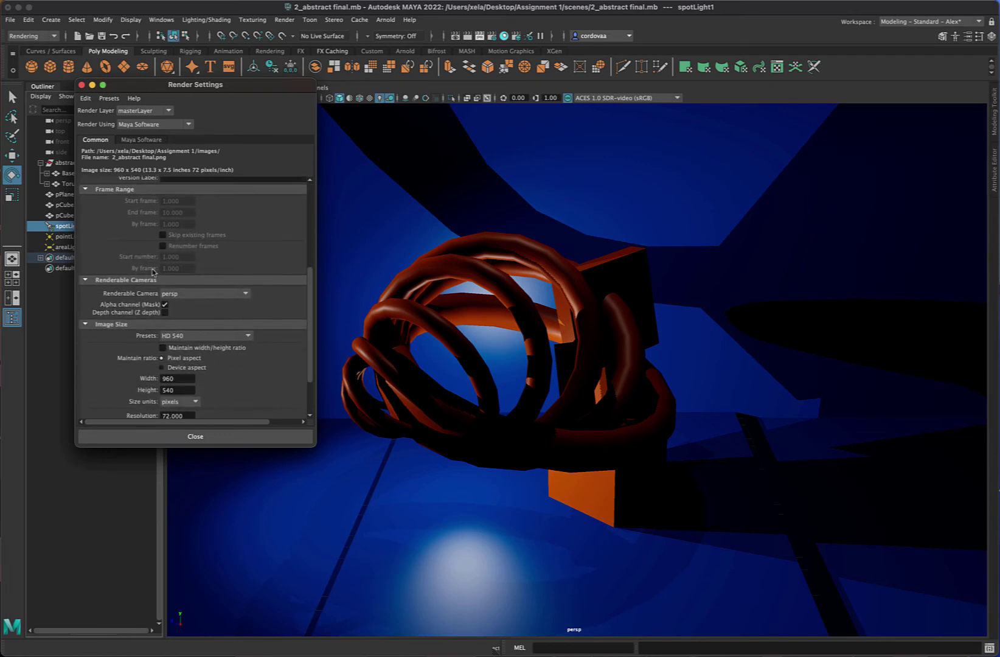
scroll(179, 307, down, 2)
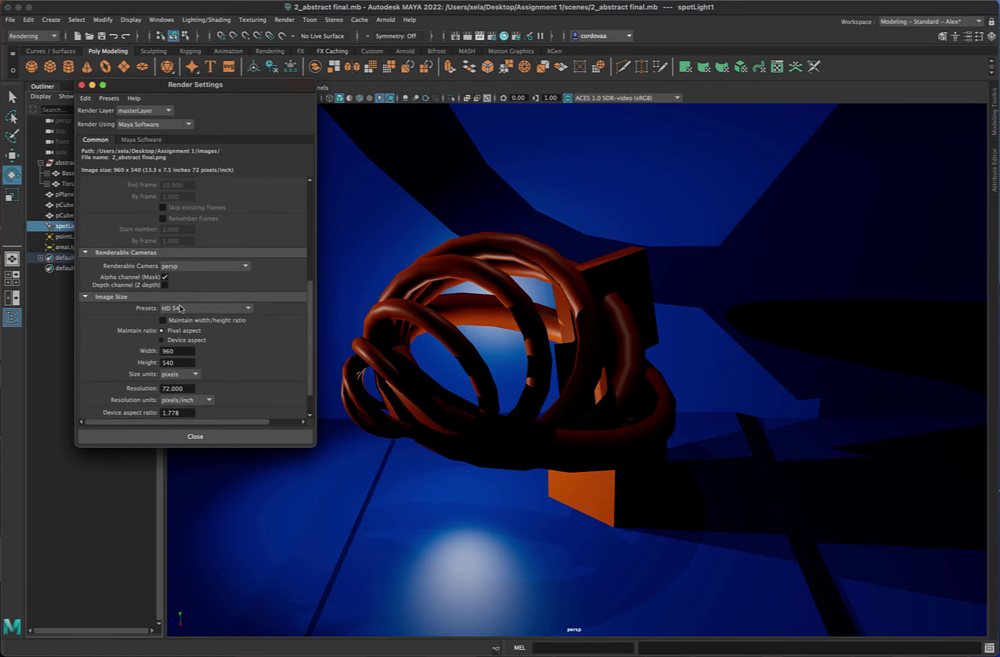
click(248, 309)
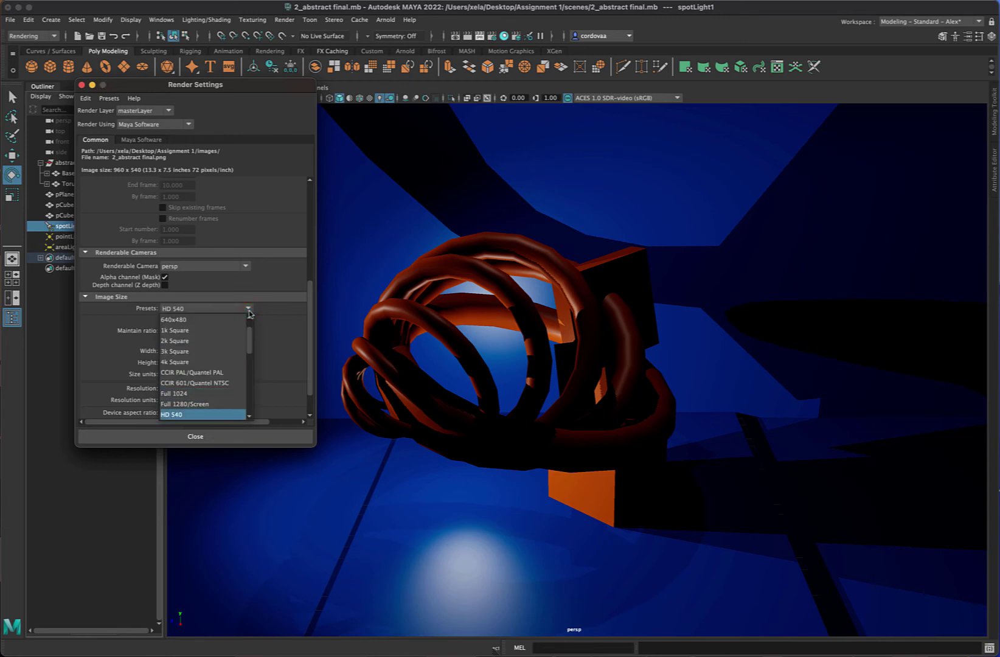
click(182, 393)
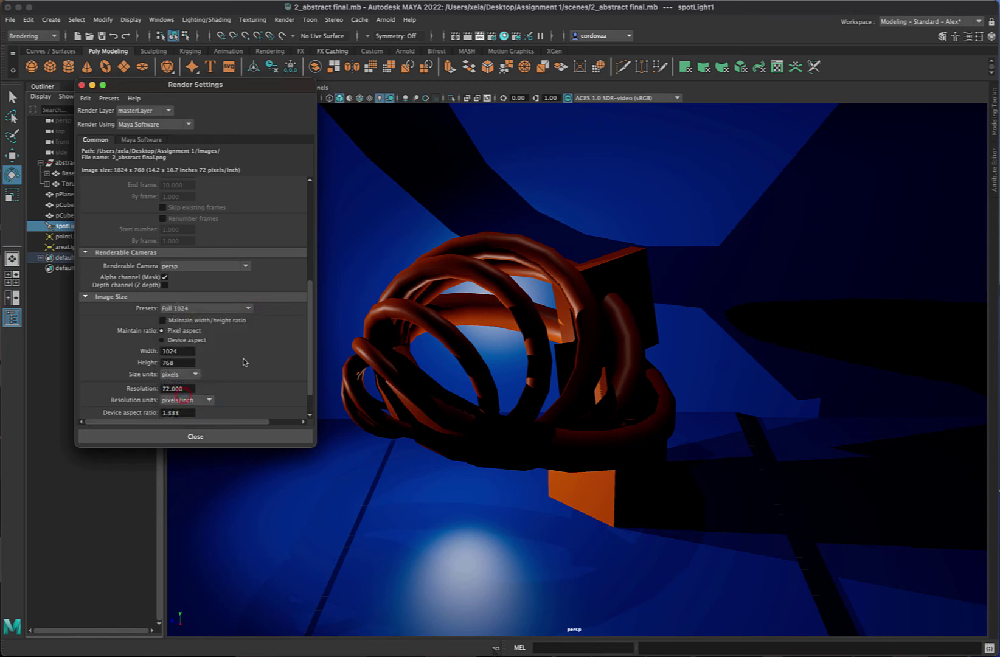
scroll(179, 368, down, 2)
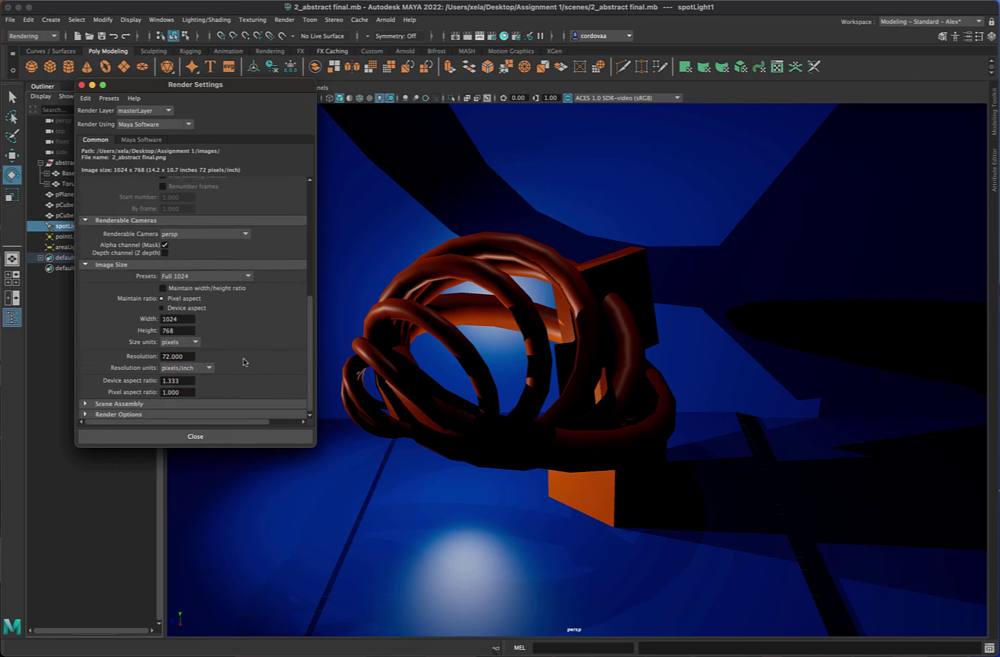
double_click(168, 355)
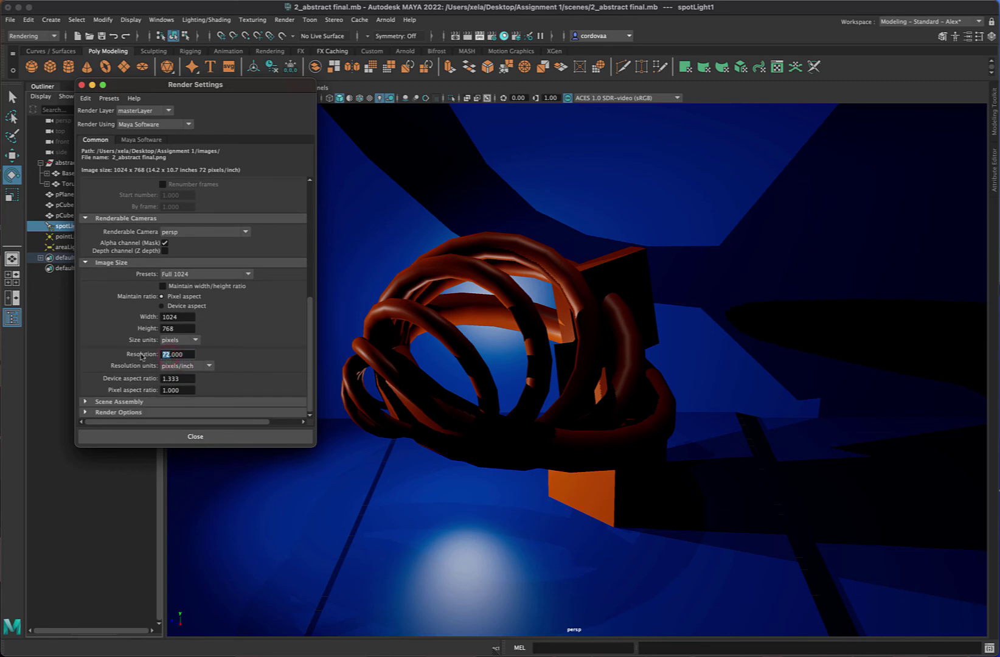
text(150)
Set Maya Software anti-aliasing quality to Production quality
click(140, 140)
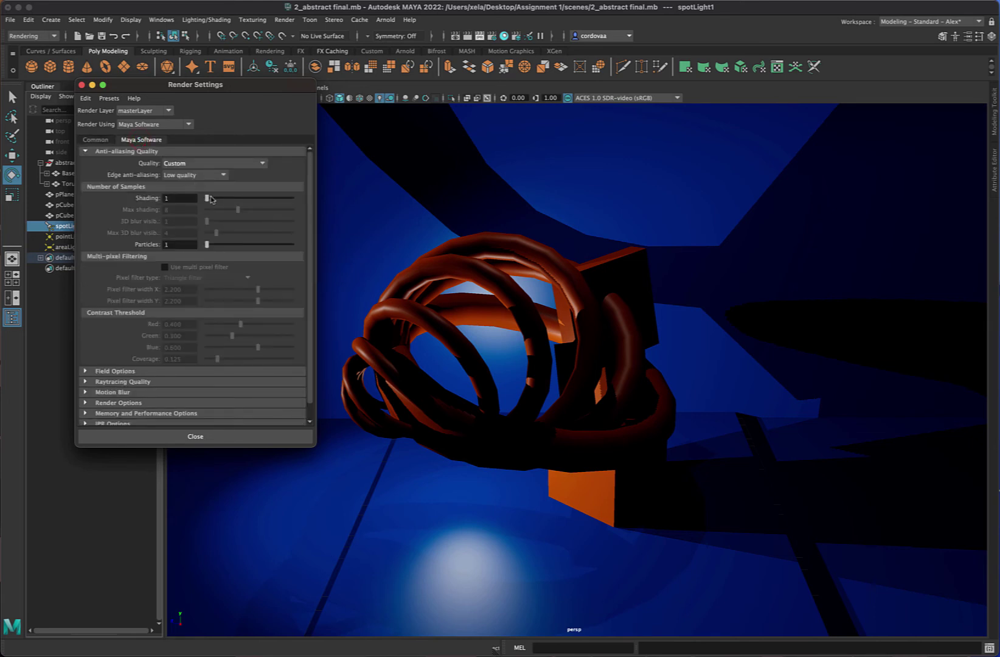
click(263, 165)
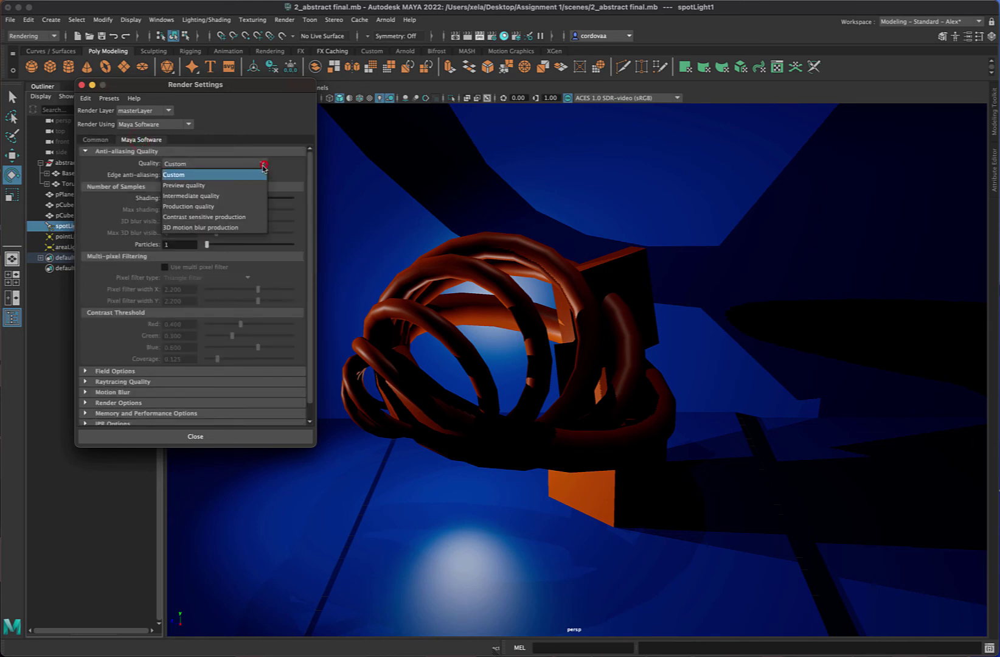
click(194, 207)
Turn on Raytracing under Raytracing Quality and close Render Settings
scroll(152, 302, down, 1)
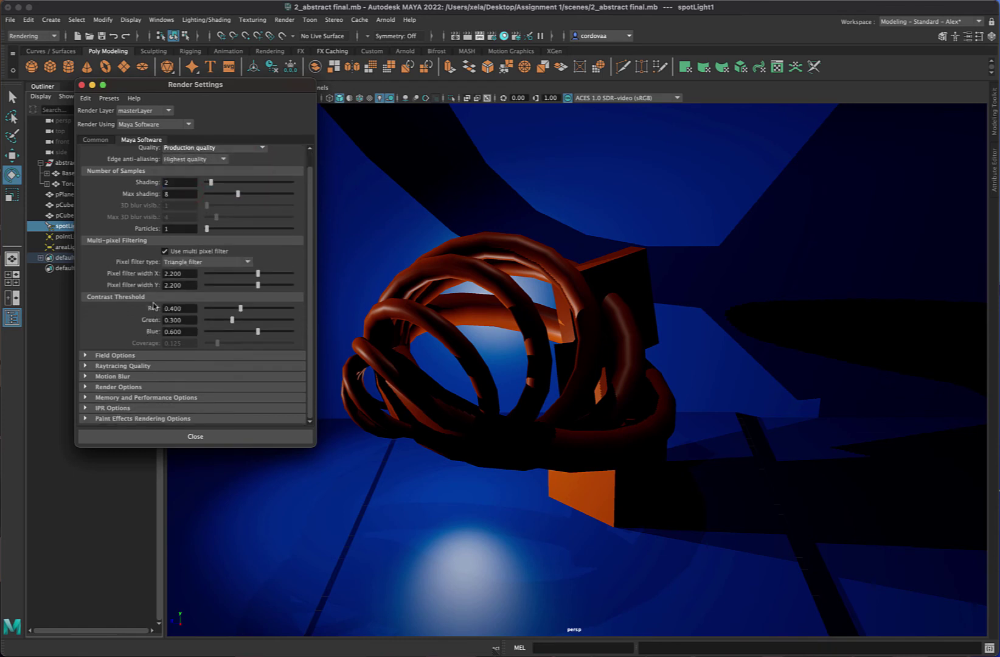
click(85, 366)
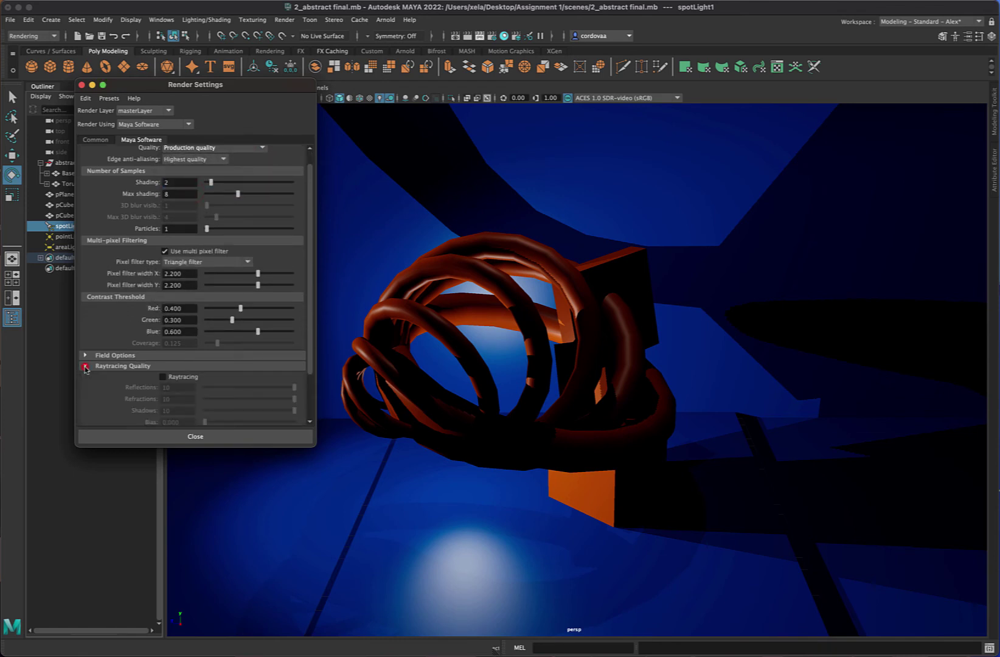
click(163, 377)
scroll(182, 377, down, 4)
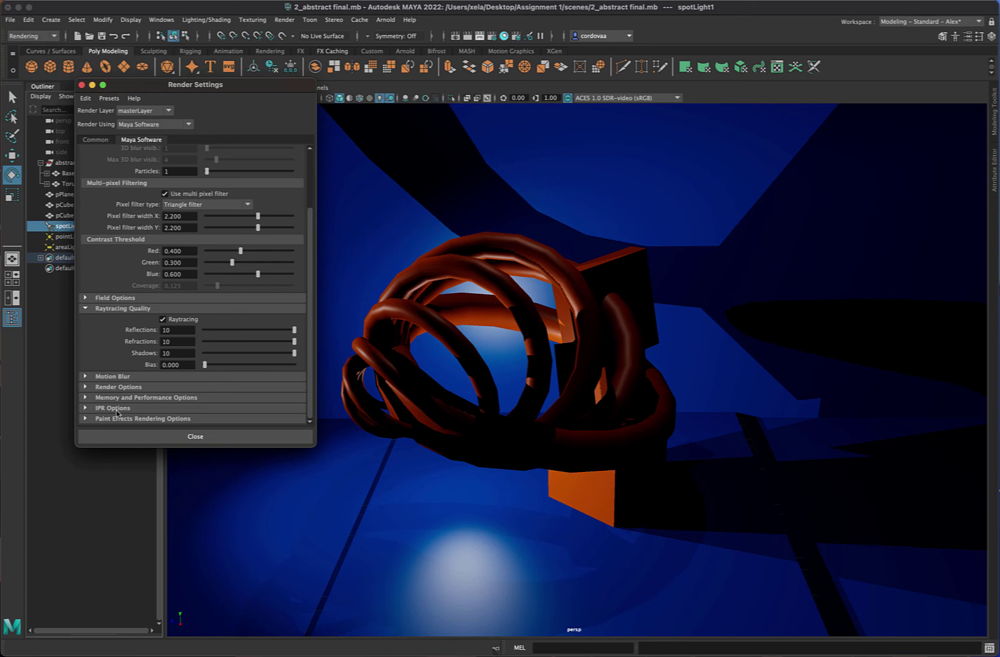
click(85, 387)
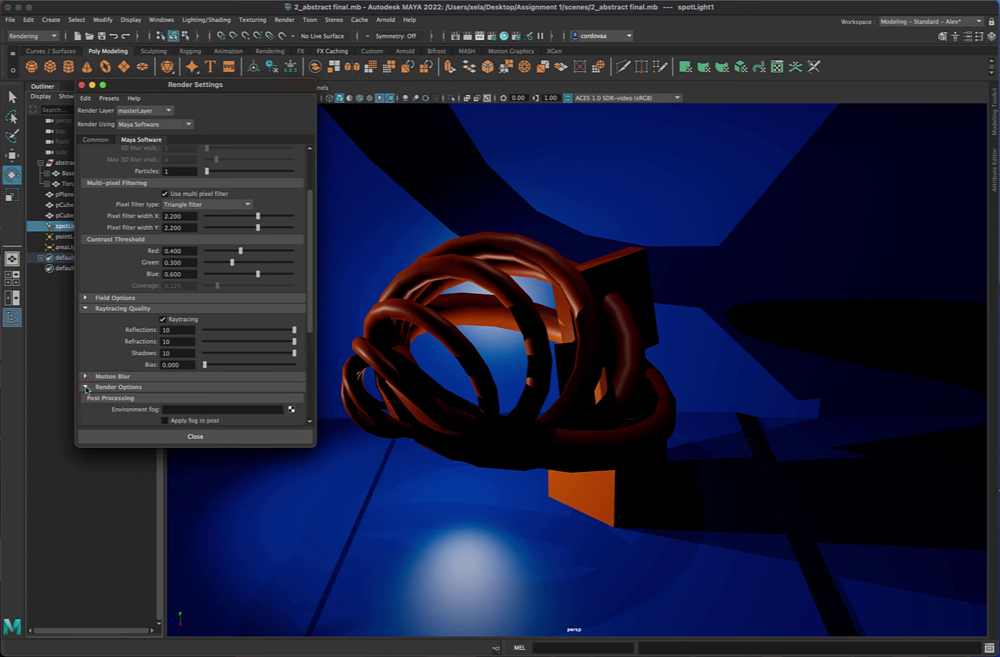
click(86, 388)
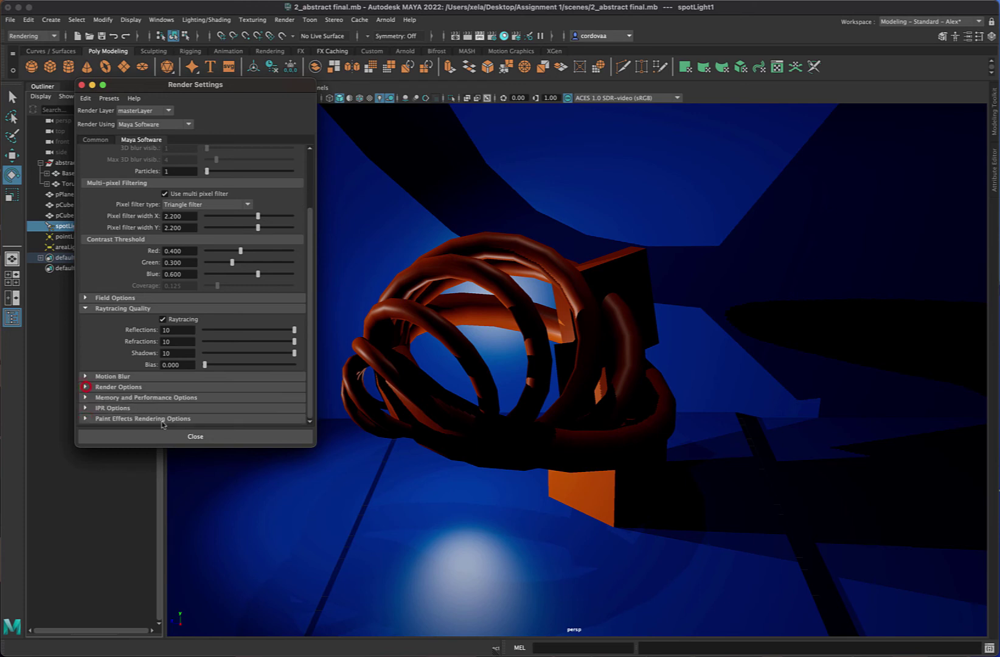
click(196, 435)
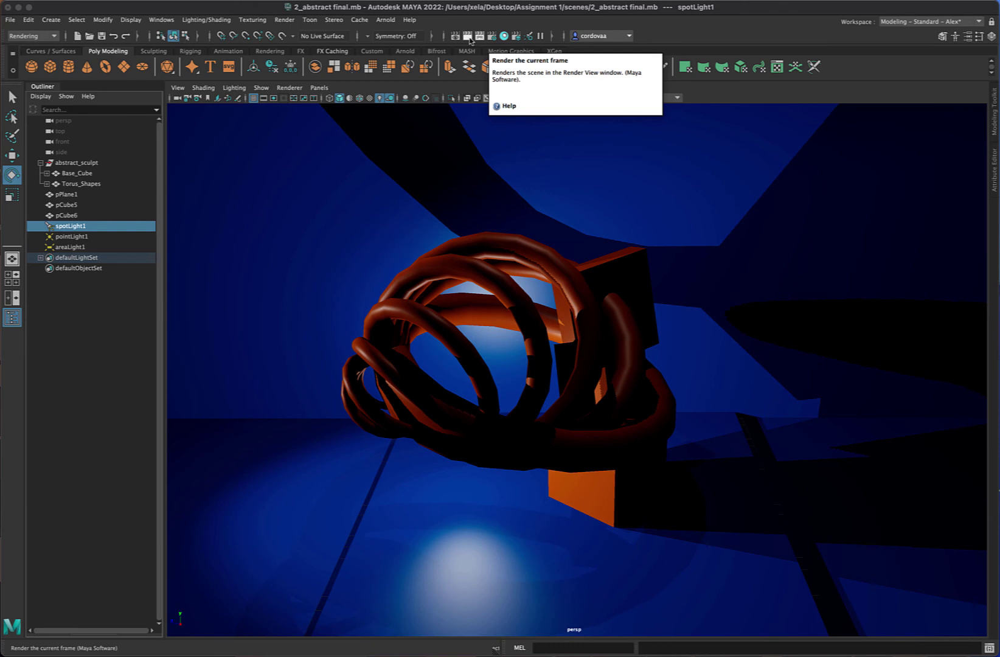
Open the Render Current Frame option box from the Render menu
click(280, 20)
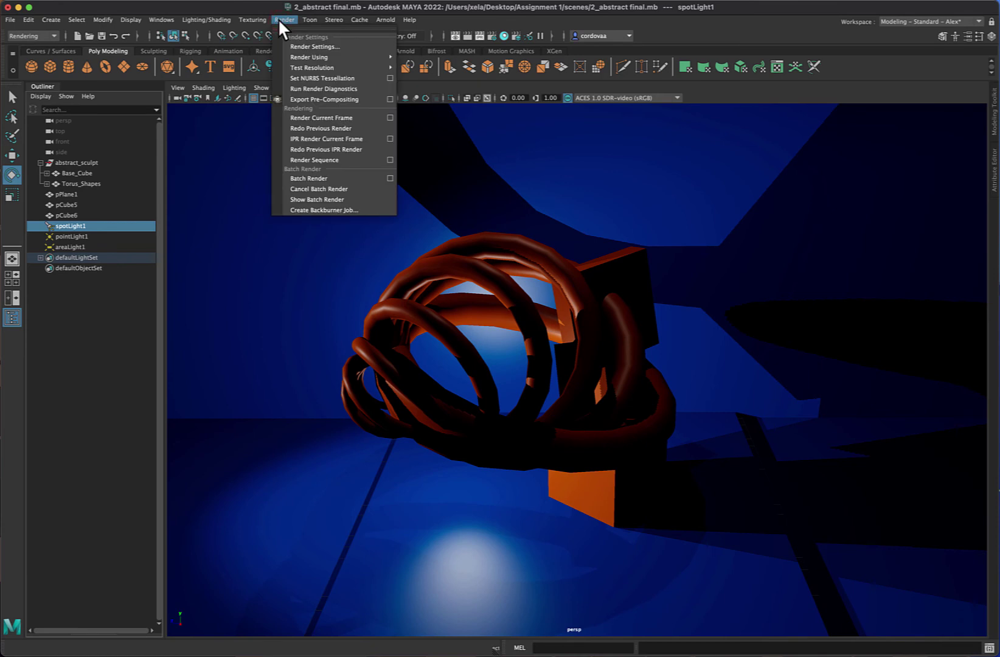
click(389, 119)
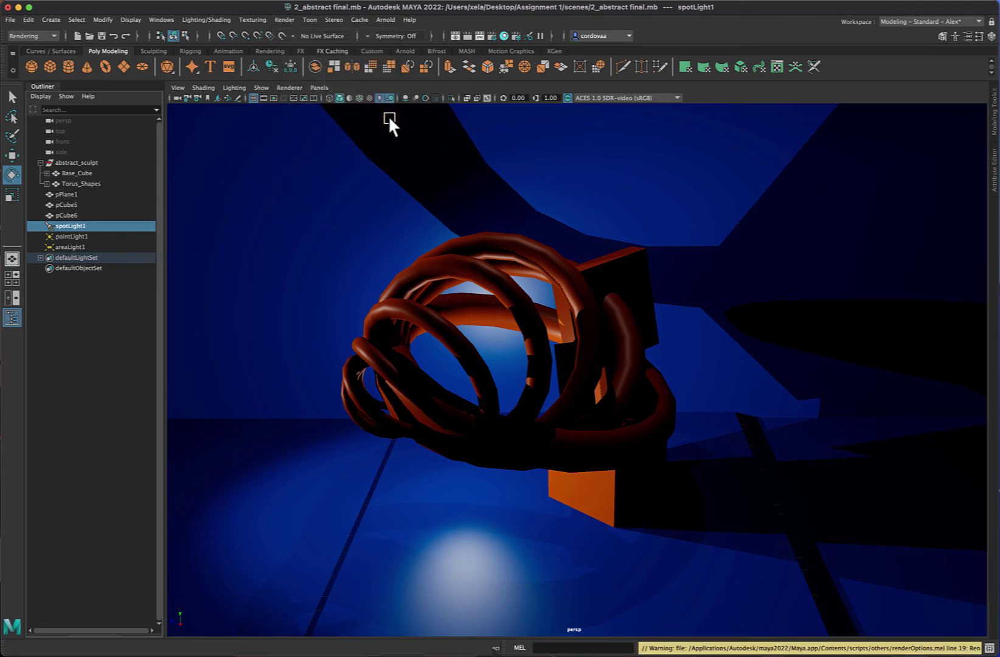
Render the current frame from the shelf and view the finished 1024 x 768 image
click(467, 36)
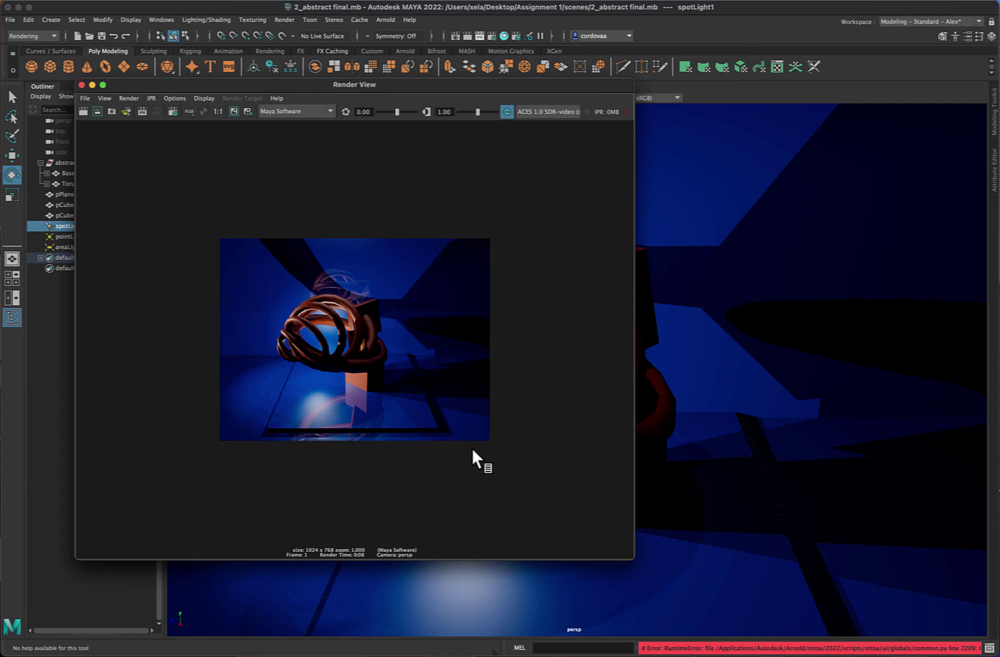
scroll(473, 450, up, 1)
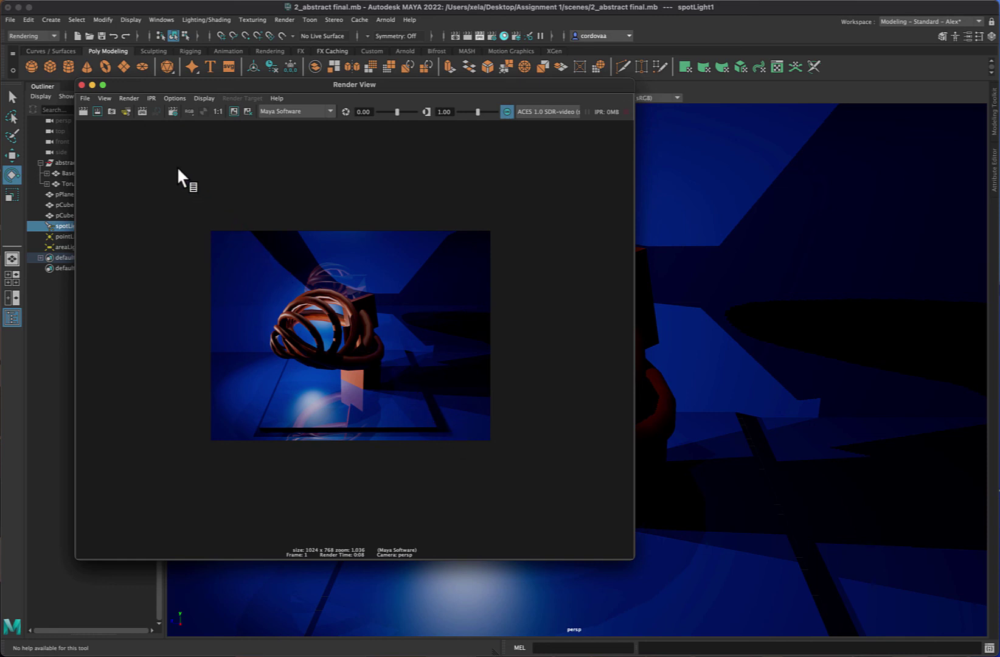
Save the rendered image as a JPEG in the images folder, then close the Render View
click(85, 98)
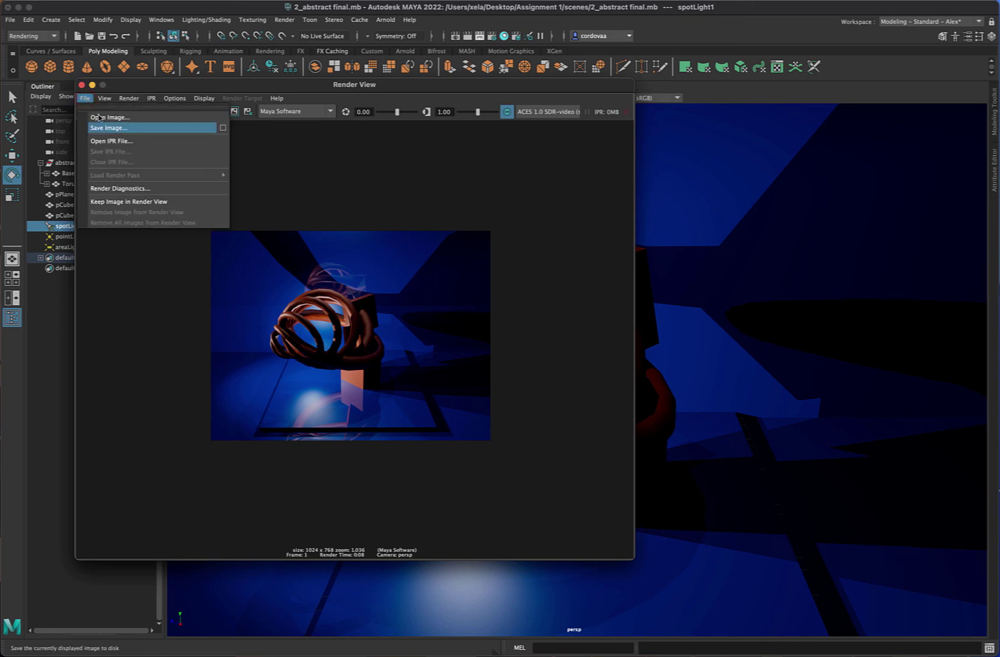
click(110, 128)
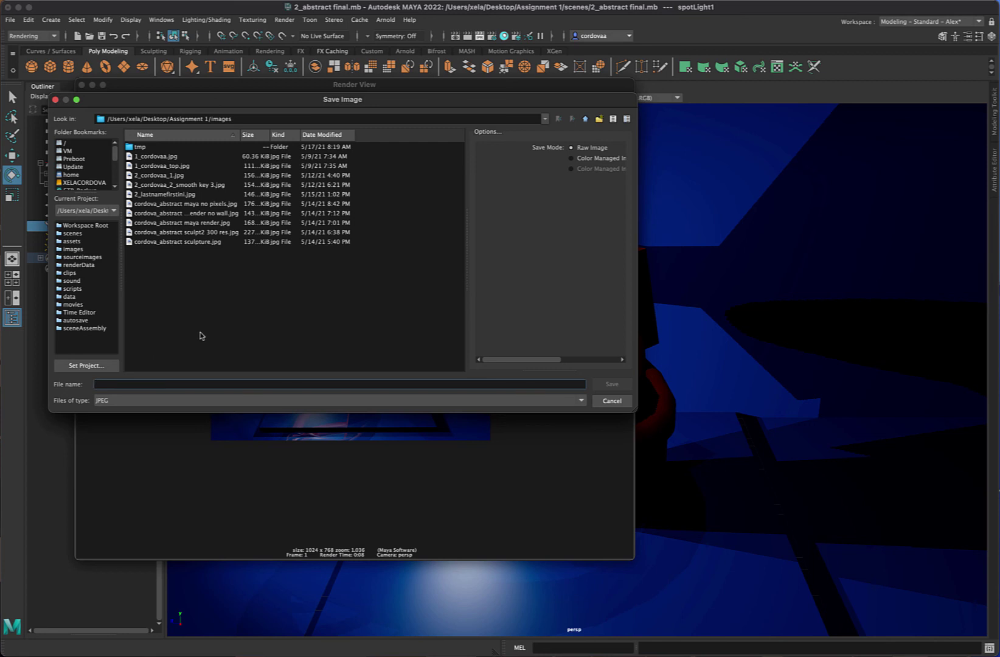
text(2)
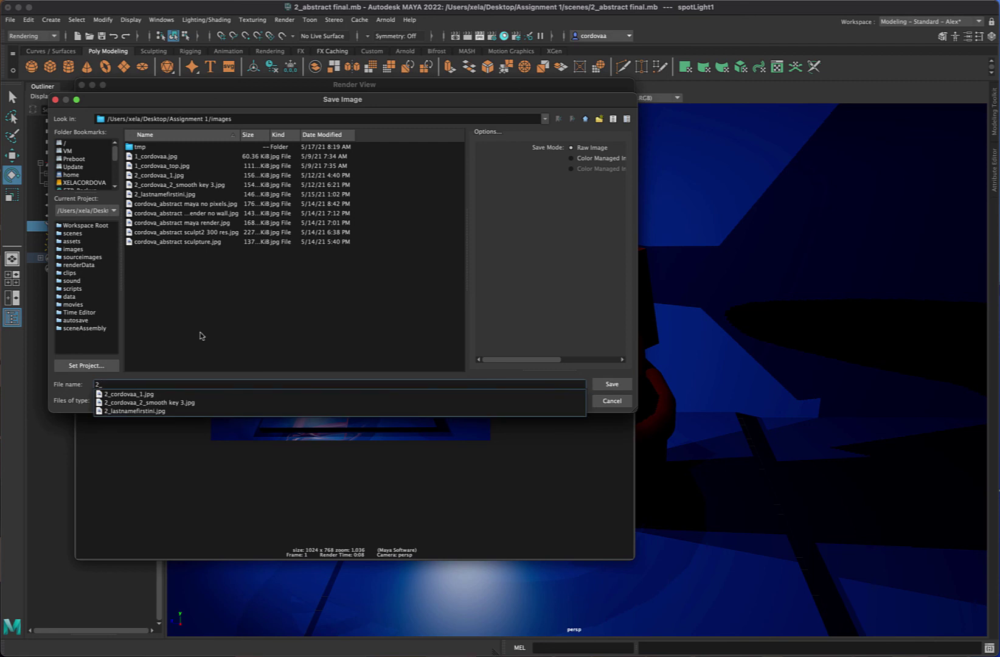
text(_c)
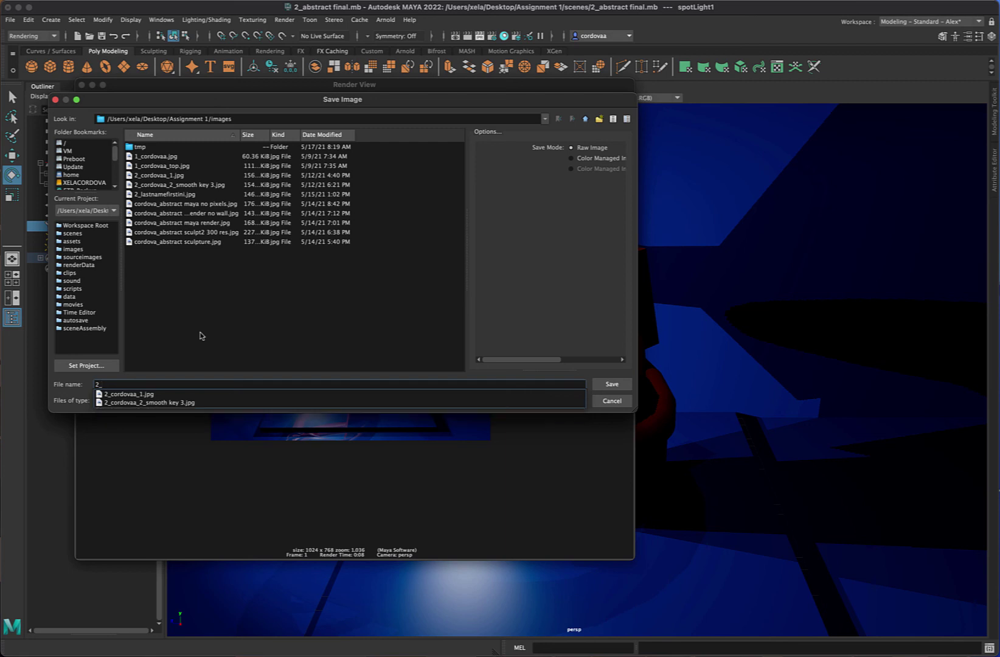
text(ordovaa_sculpt)
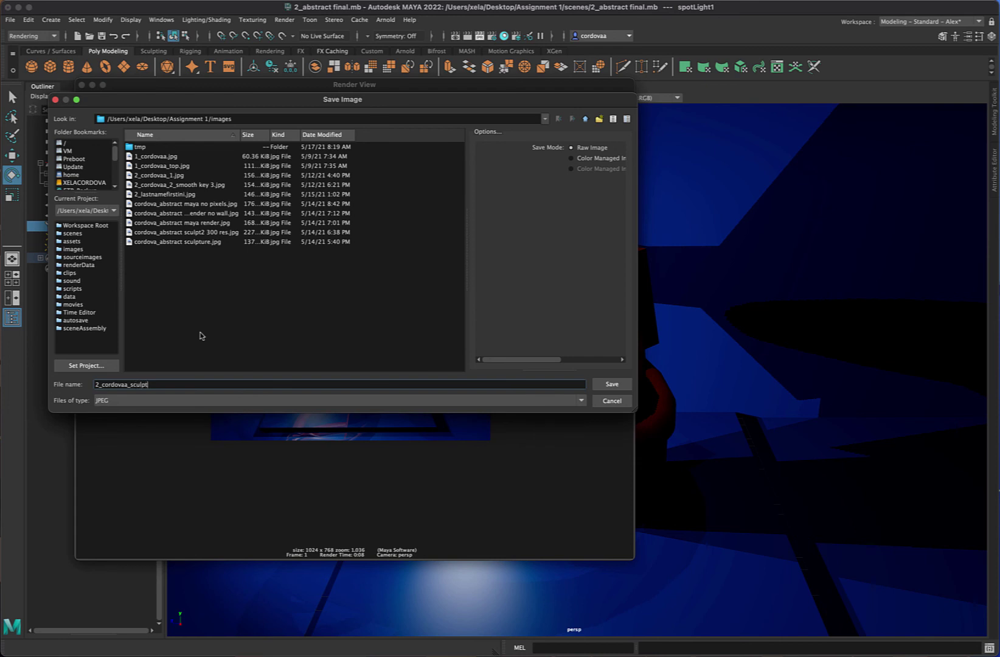
click(612, 384)
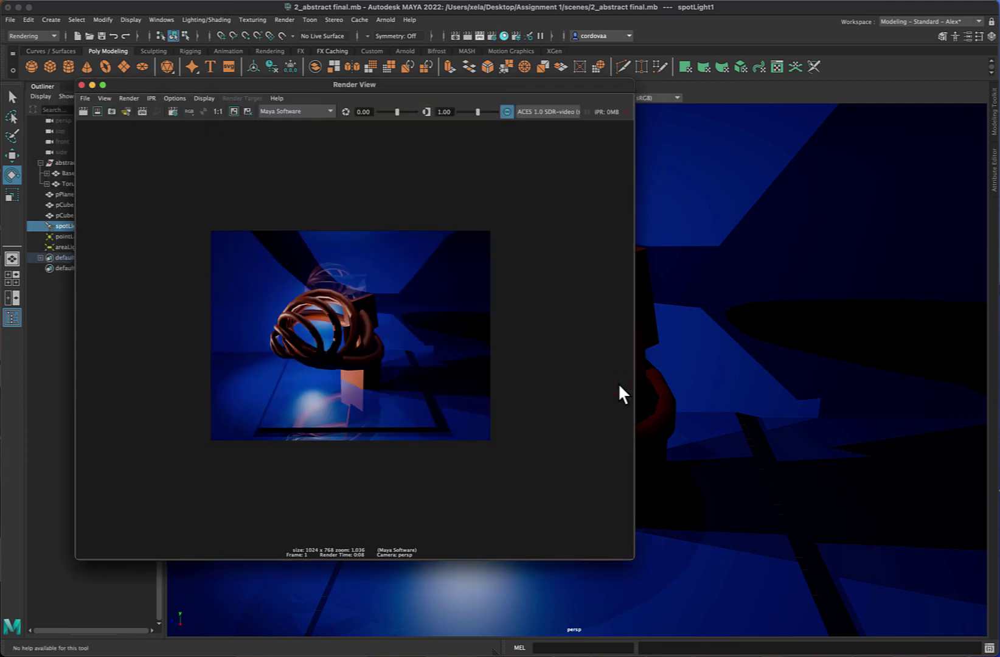
click(81, 85)
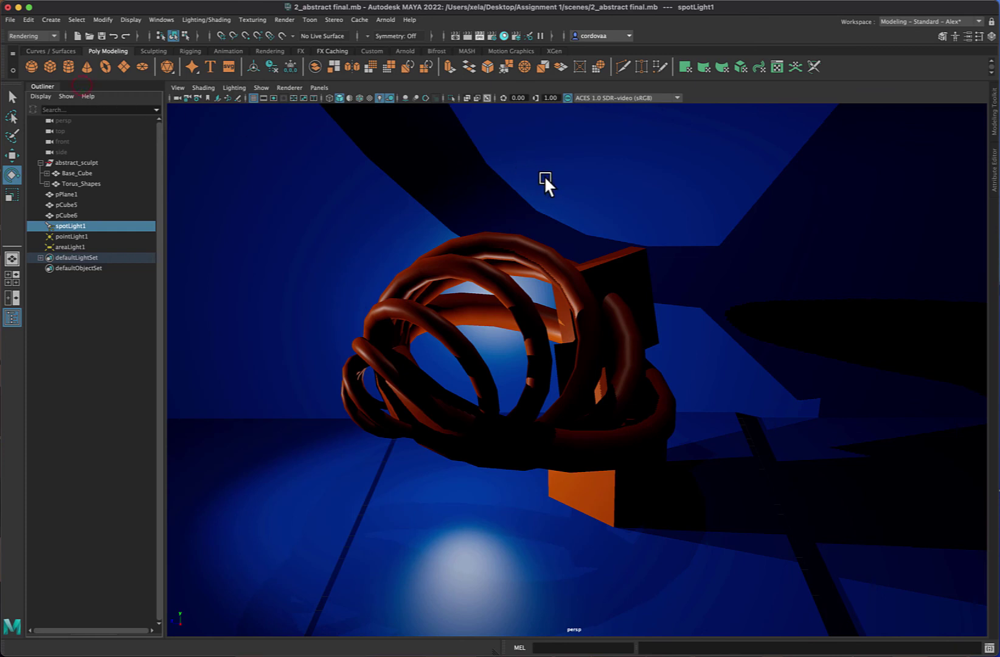